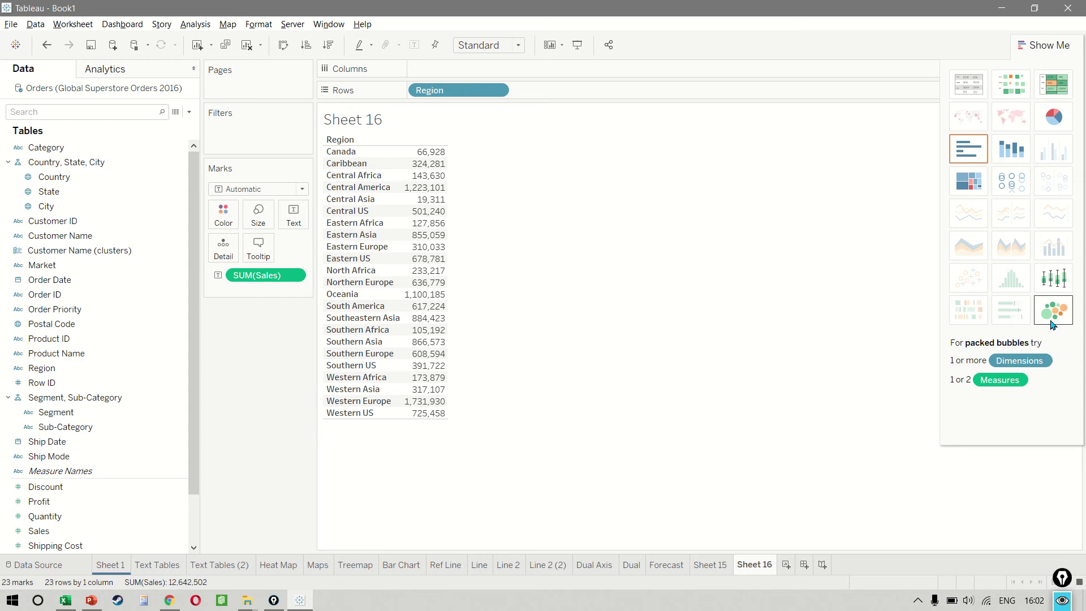
Convert the regional sales table into packed bubbles, try colouring the bubbles by Region, and undo that colouring
{"action": "left_click", "coordinate": [1053, 322]}
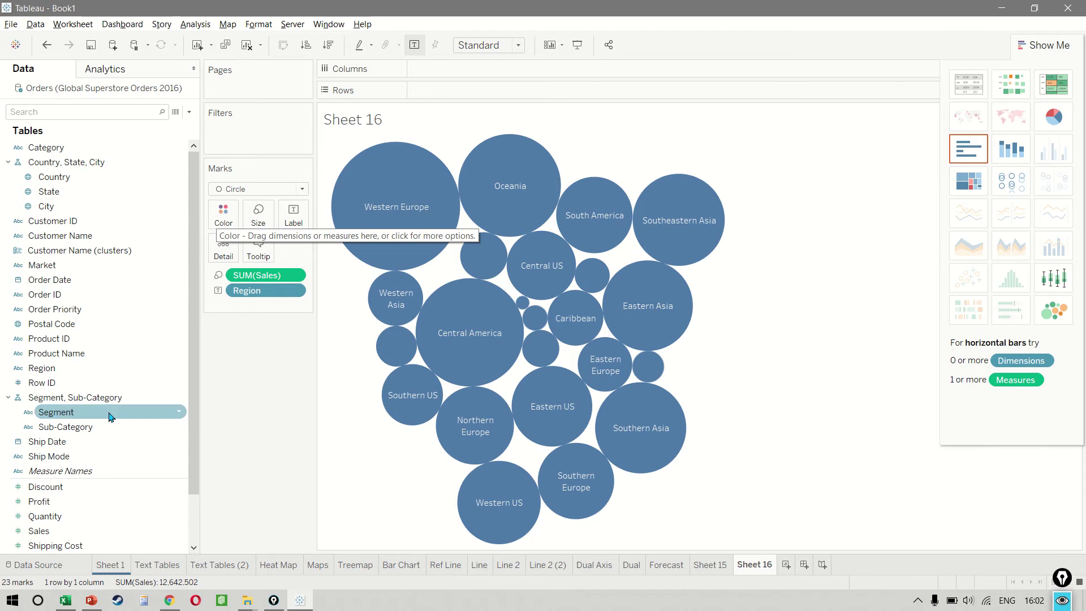
{"action": "left_click_drag", "start_coordinate": [53, 372], "coordinate": [224, 217]}
{"action": "mouse_move", "coordinate": [622, 277]}
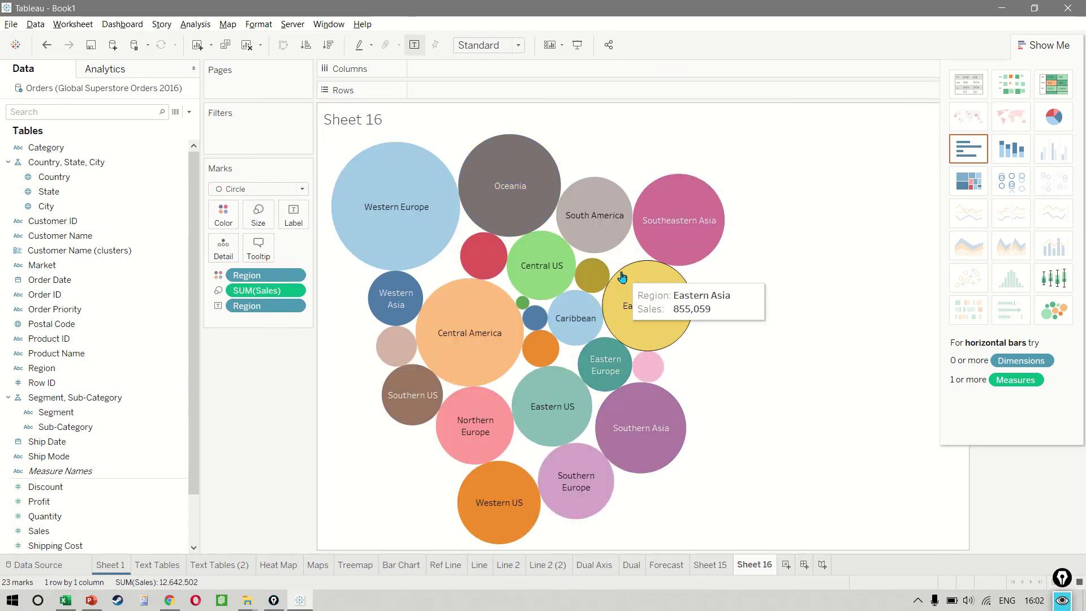
{"action": "key", "text": "ctrl+z"}
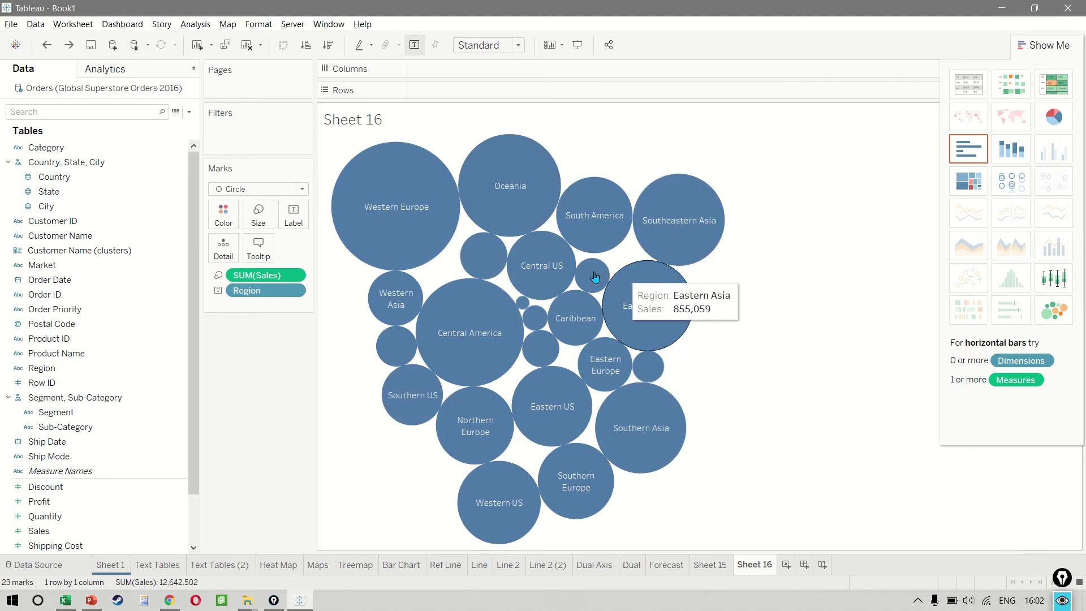
Colour the regional sales bubbles by Segment
{"action": "left_click_drag", "start_coordinate": [80, 413], "coordinate": [226, 223]}
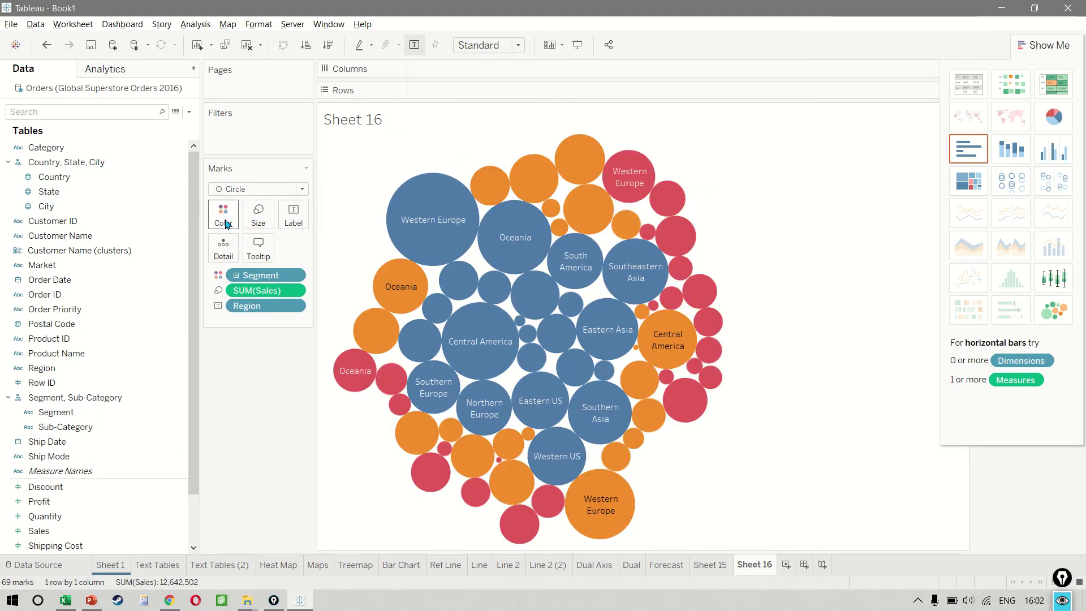
{"action": "mouse_move", "coordinate": [453, 355]}
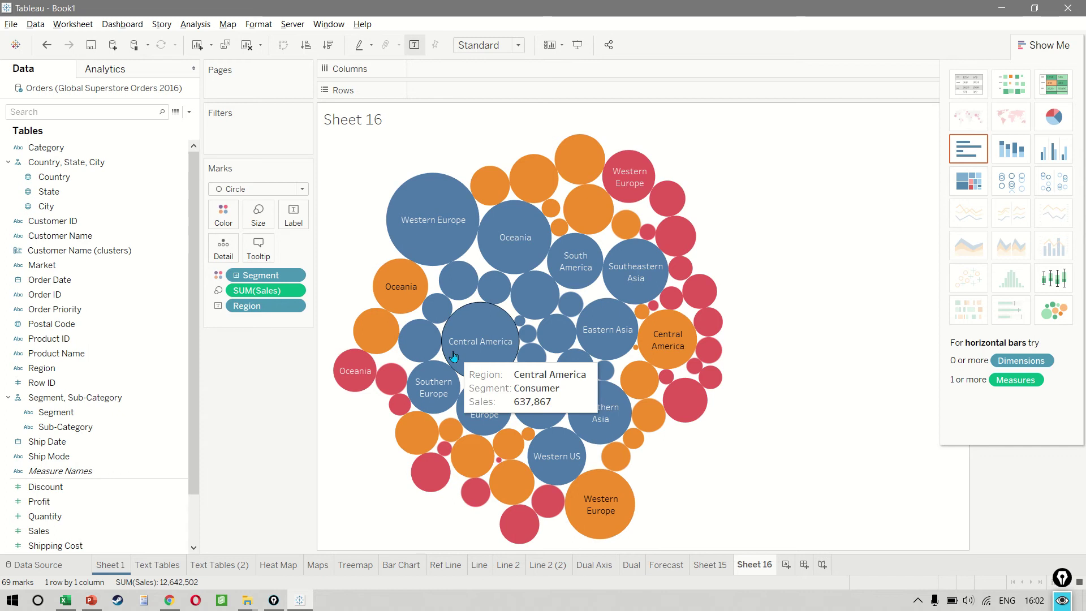
{"action": "mouse_move", "coordinate": [484, 199]}
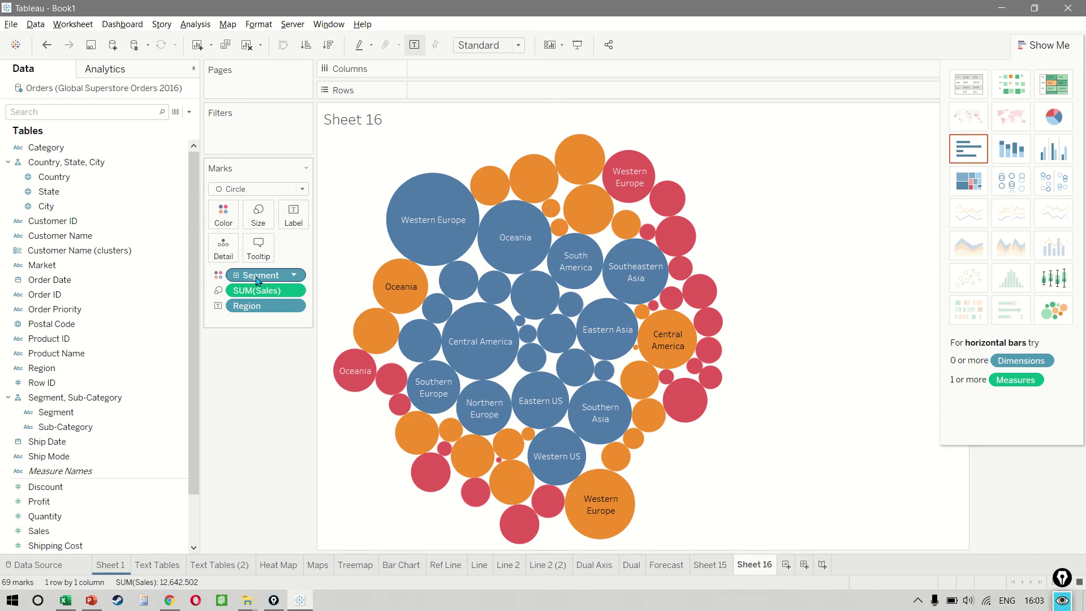
Move Segment from colour to columns so the bubbles split into one group per segment, and close the chart suggestions
{"action": "left_click_drag", "start_coordinate": [252, 276], "coordinate": [481, 79]}
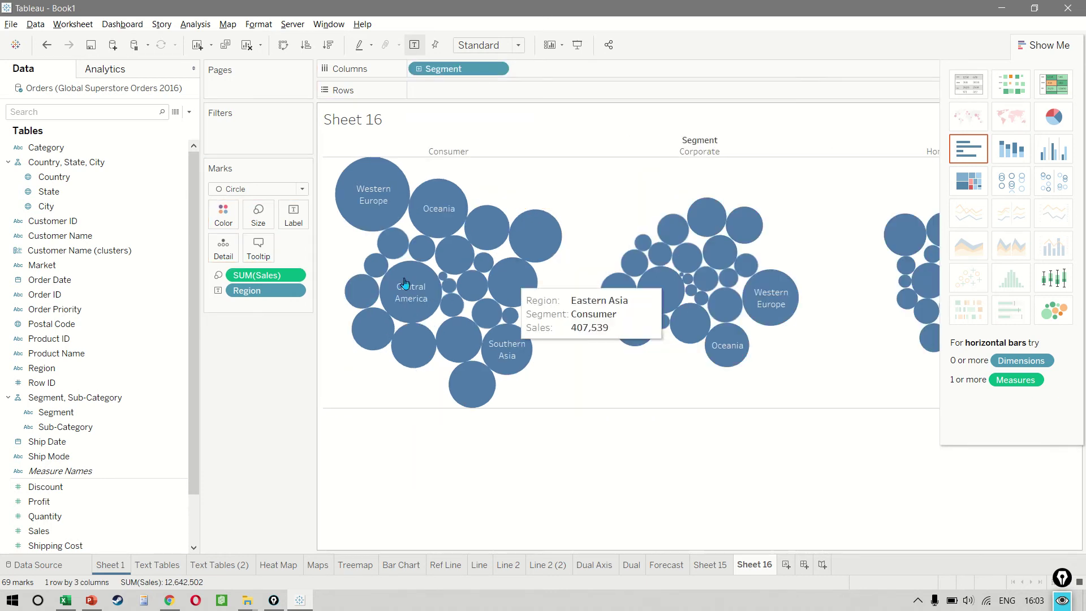
{"action": "left_click", "coordinate": [1042, 45]}
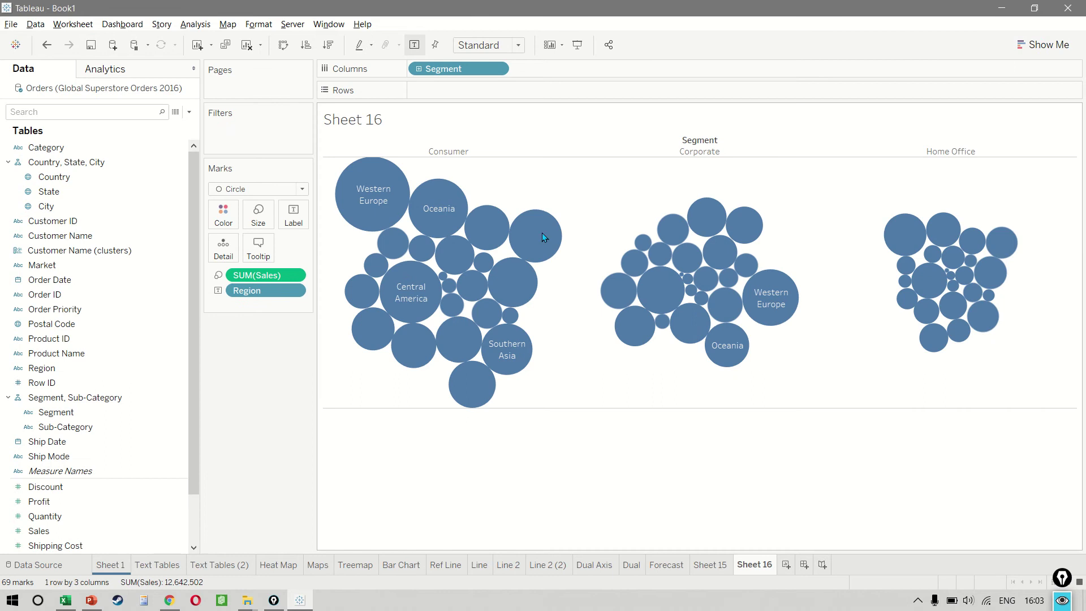
{"action": "mouse_move", "coordinate": [968, 217]}
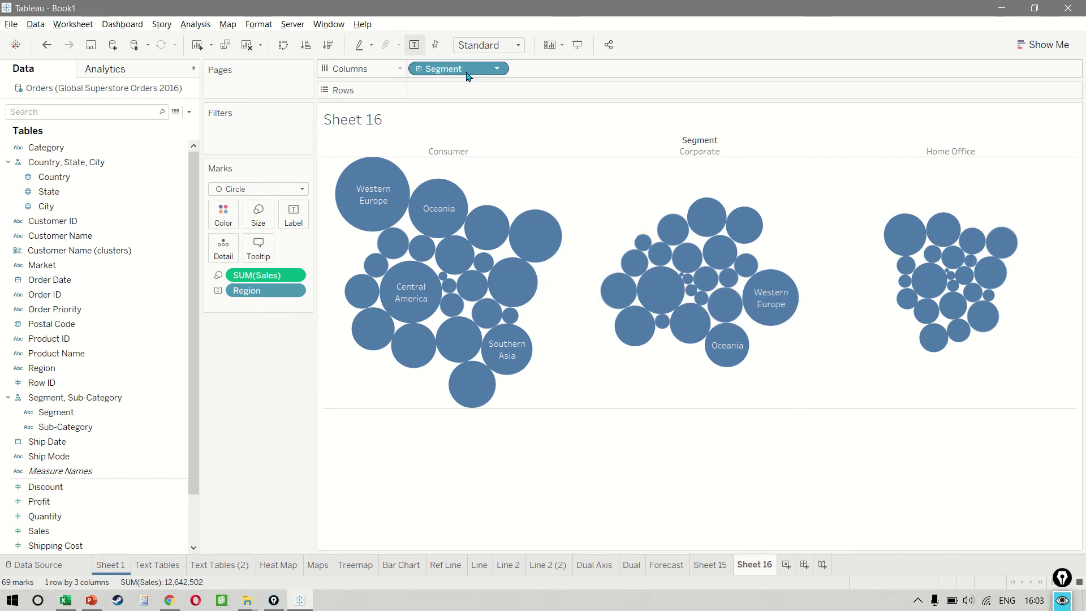
Clear the sheet and build a packed bubbles chart of Sales by Country
{"action": "left_click_drag", "start_coordinate": [467, 76], "coordinate": [469, 81]}
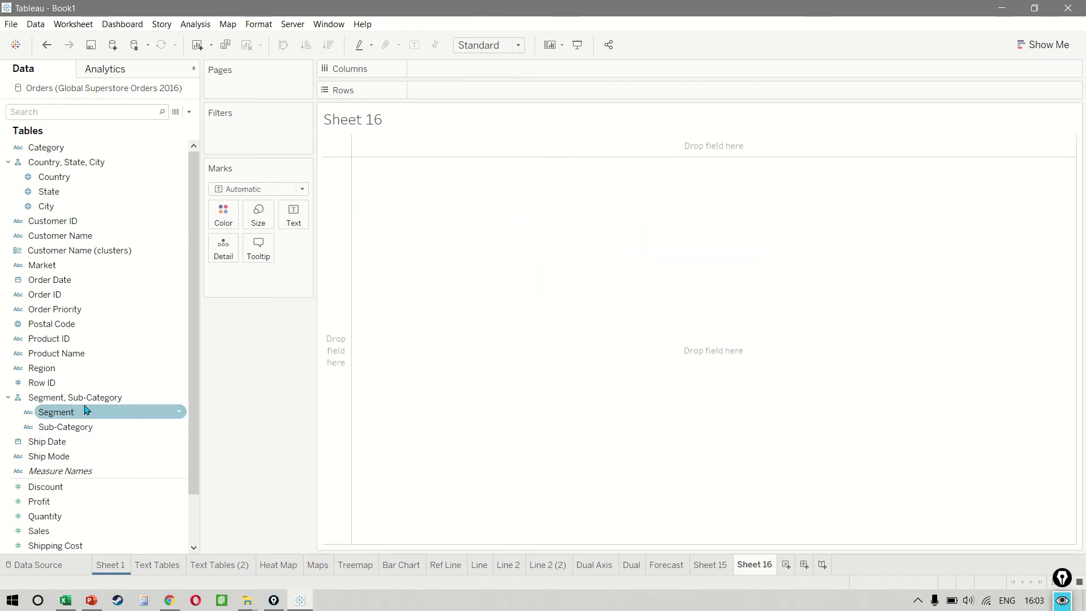
{"action": "left_click", "coordinate": [66, 179]}
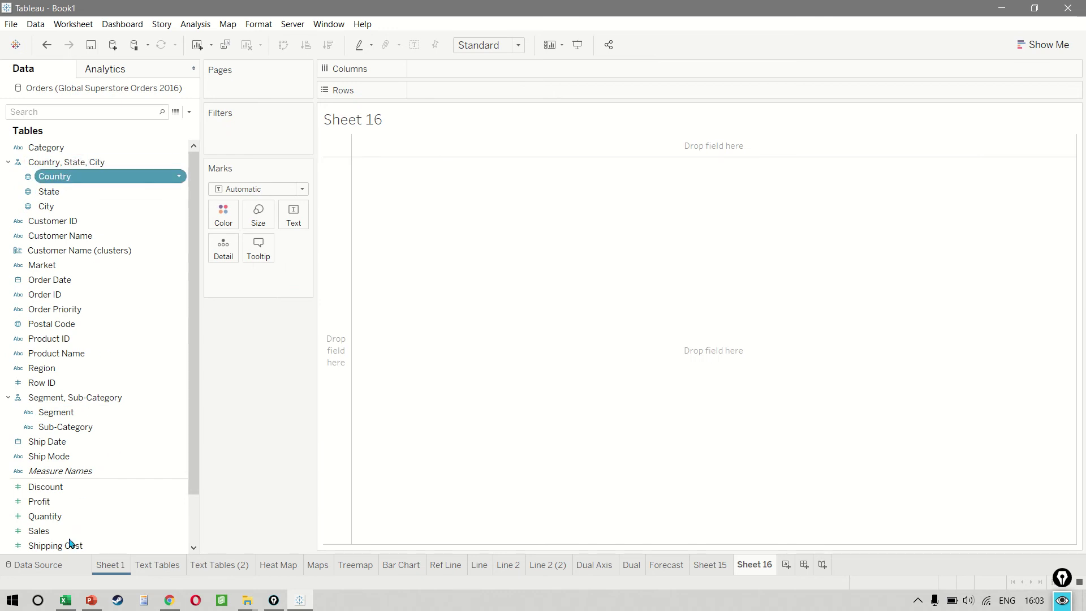
{"action": "left_click", "coordinate": [54, 531]}
{"action": "double_click", "coordinate": [52, 530]}
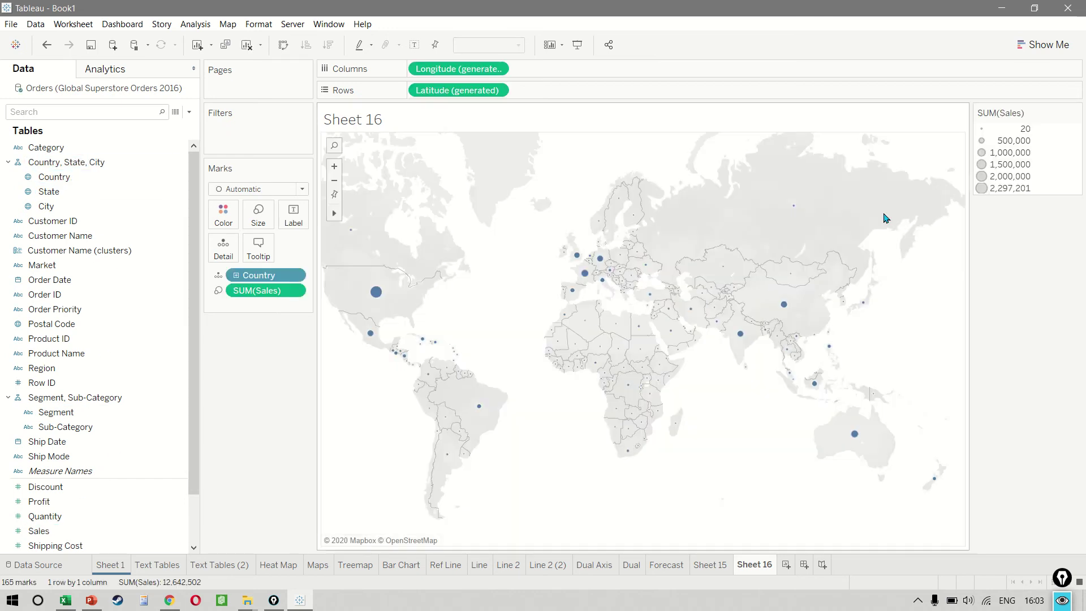
{"action": "left_click", "coordinate": [1067, 53]}
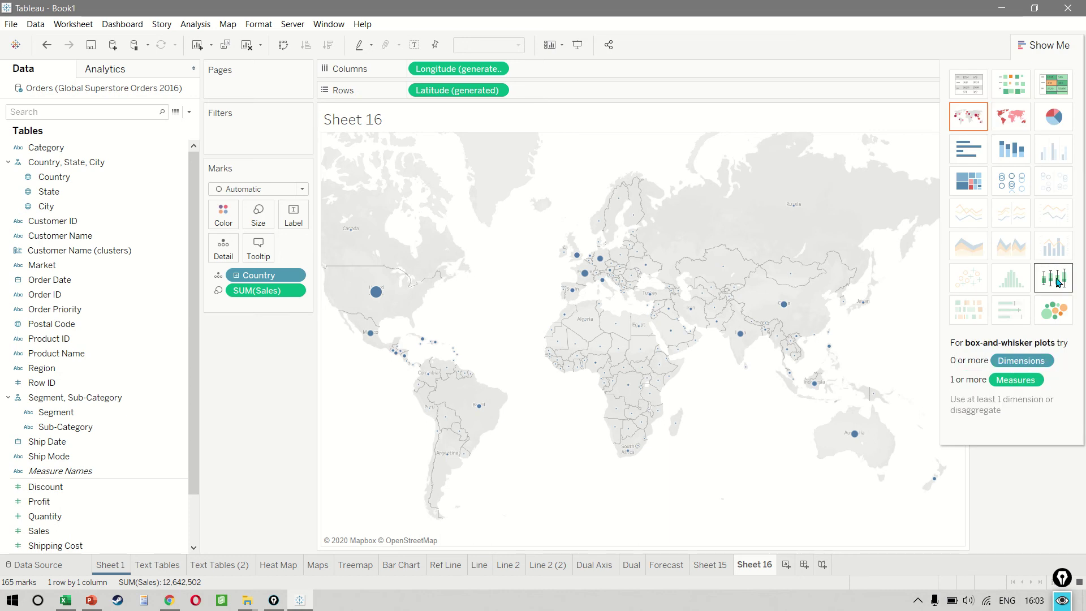
{"action": "left_click", "coordinate": [1051, 309]}
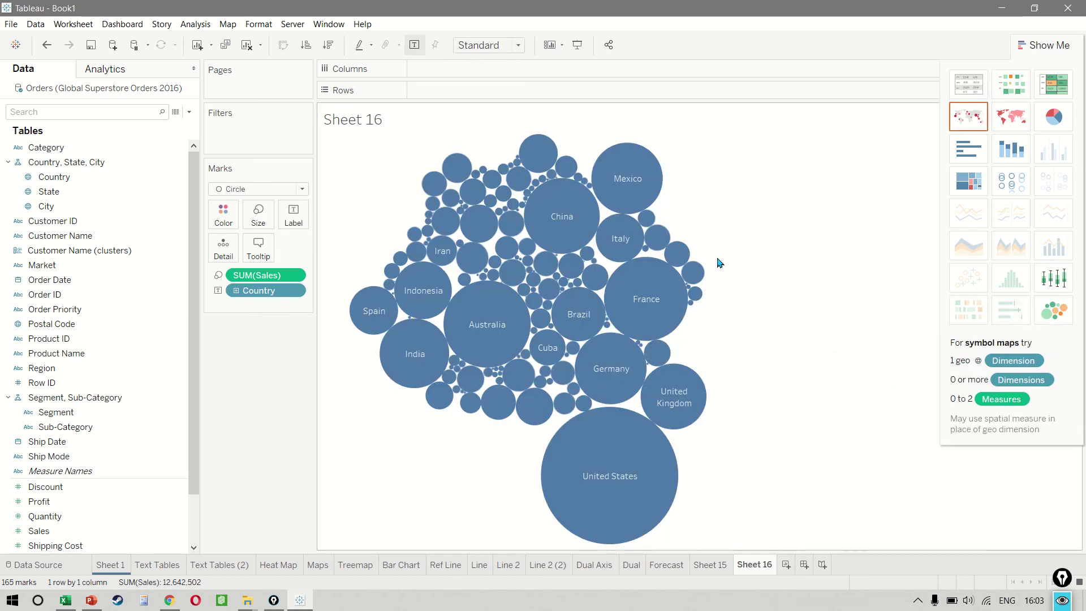
Drill the bubbles down from Country to State and City, and close the chart suggestions
{"action": "left_click", "coordinate": [237, 291]}
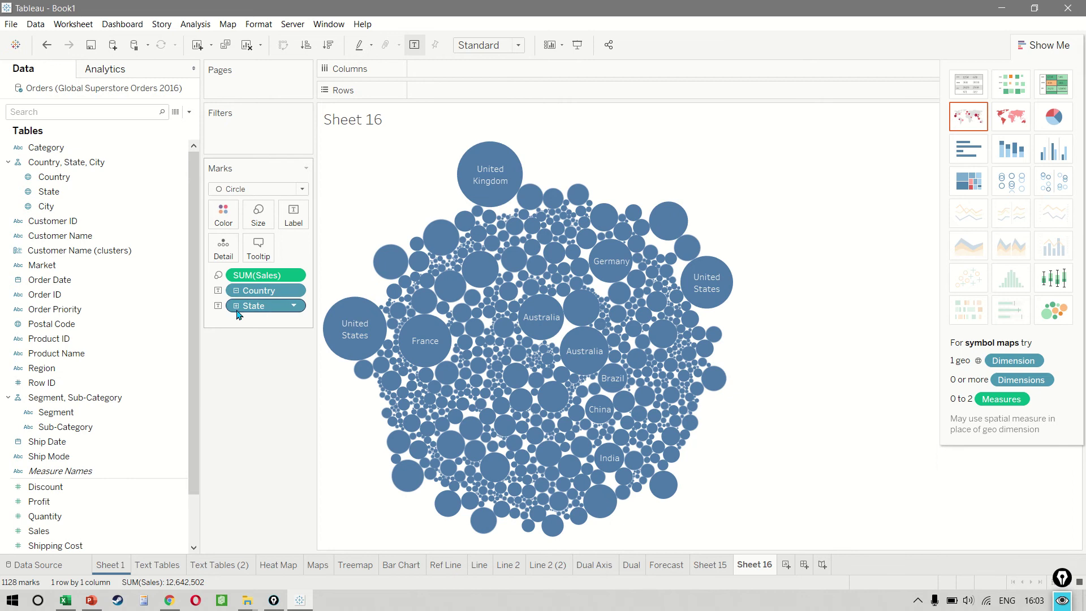
{"action": "left_click", "coordinate": [236, 306]}
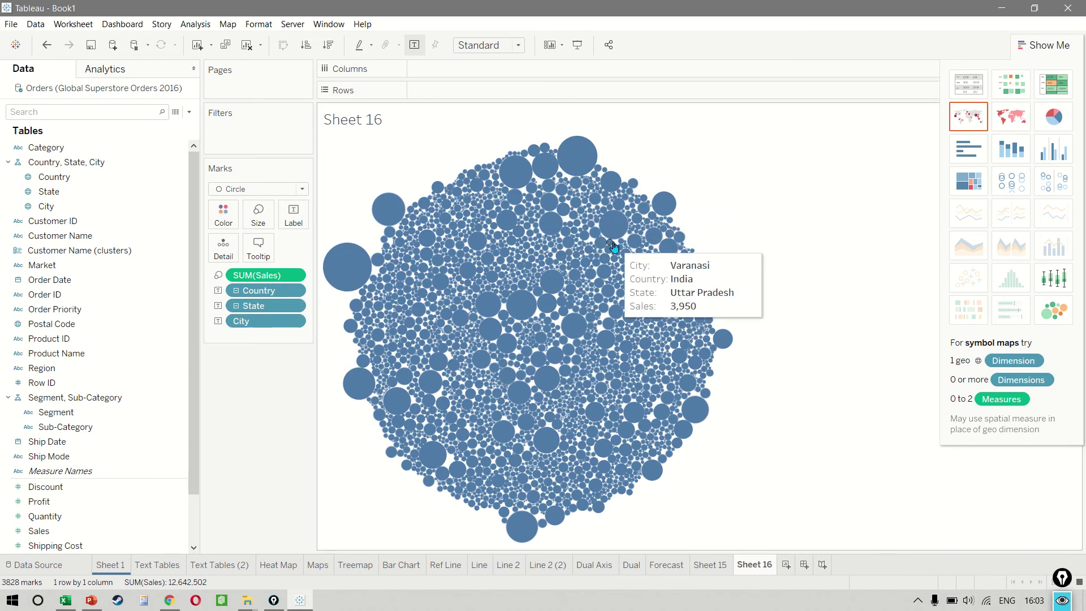
{"action": "left_click", "coordinate": [1047, 45]}
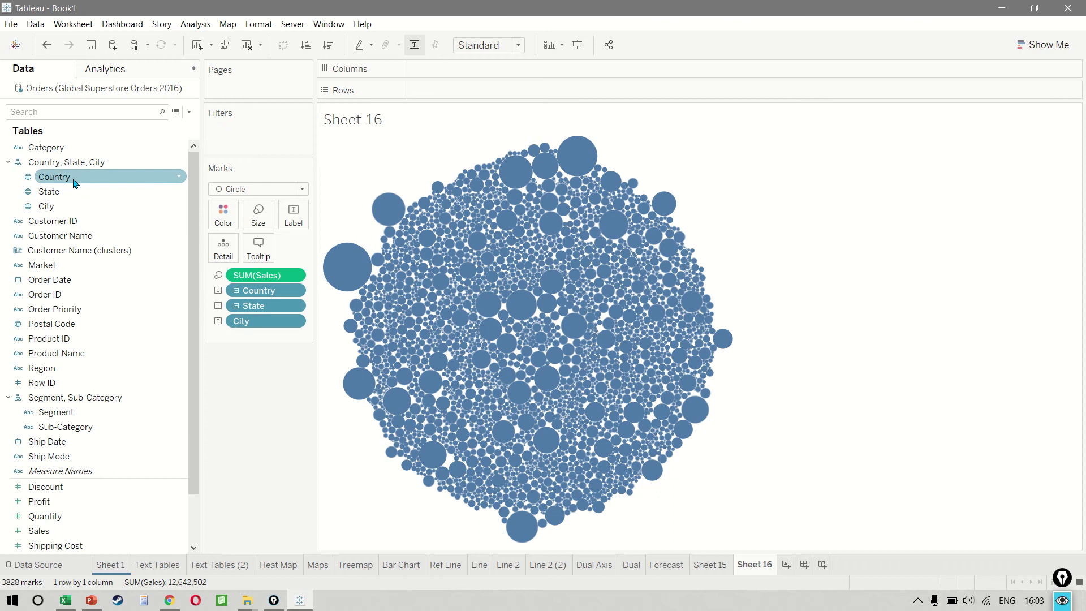
Colour the bubbles by Country and hide the Country colour legend
{"action": "left_click_drag", "start_coordinate": [75, 183], "coordinate": [227, 217]}
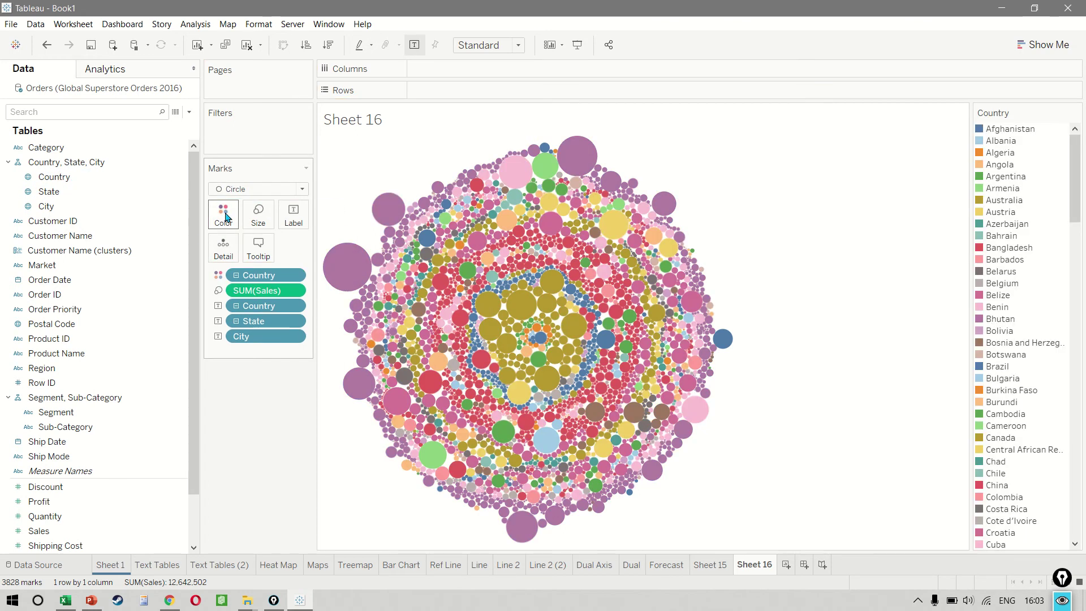
{"action": "left_click", "coordinate": [1042, 44]}
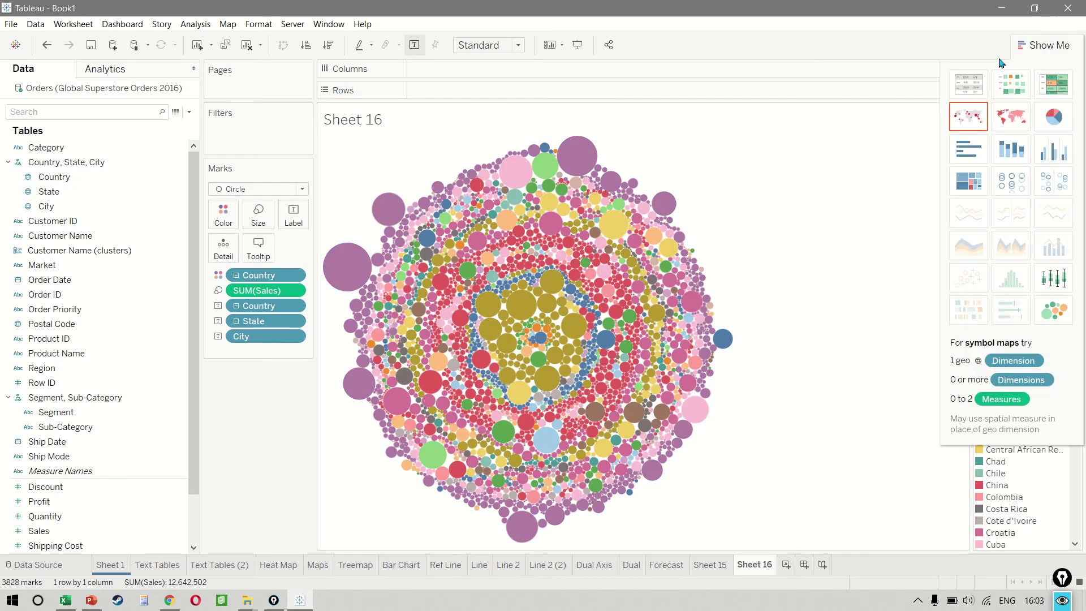
{"action": "left_click", "coordinate": [1047, 46]}
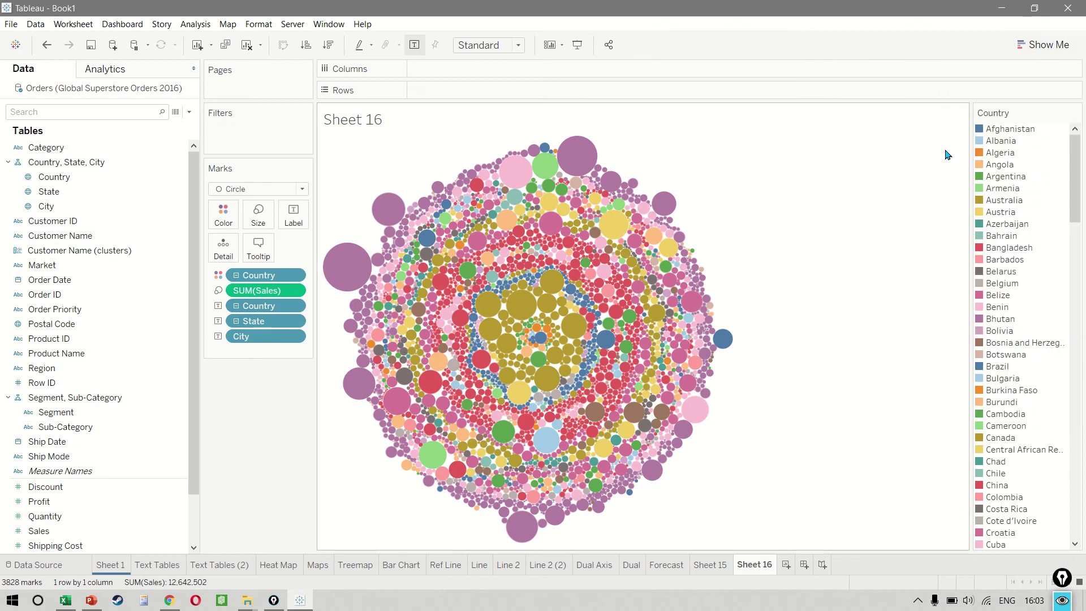
{"action": "left_click", "coordinate": [1075, 113]}
{"action": "left_click", "coordinate": [997, 220]}
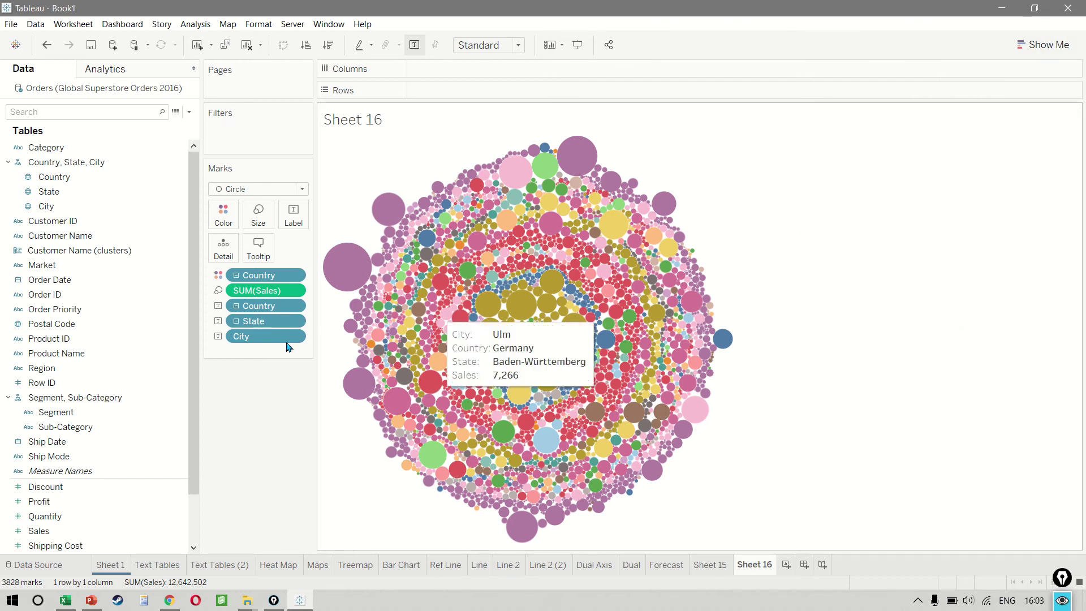
Show a filter for Region and deselect all of its regions
{"action": "right_click", "coordinate": [111, 379]}
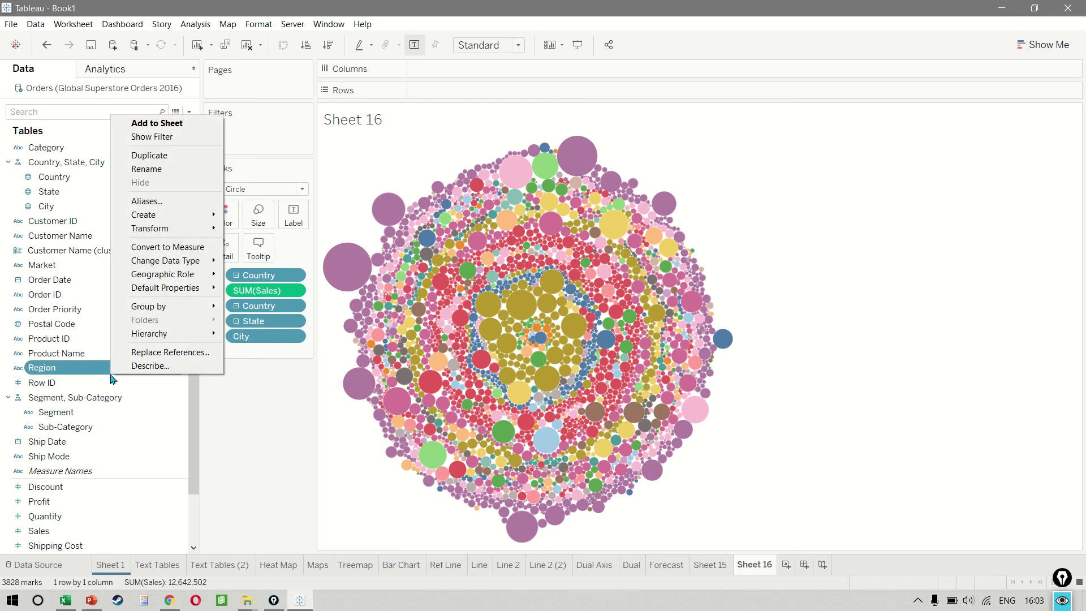
{"action": "left_click", "coordinate": [180, 143]}
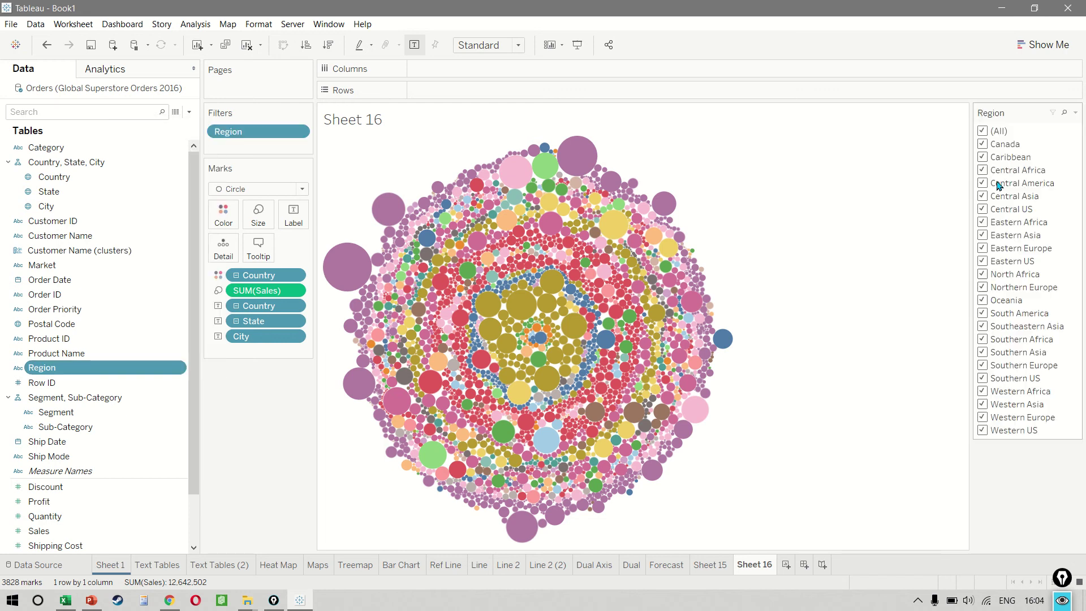
{"action": "left_click", "coordinate": [985, 132]}
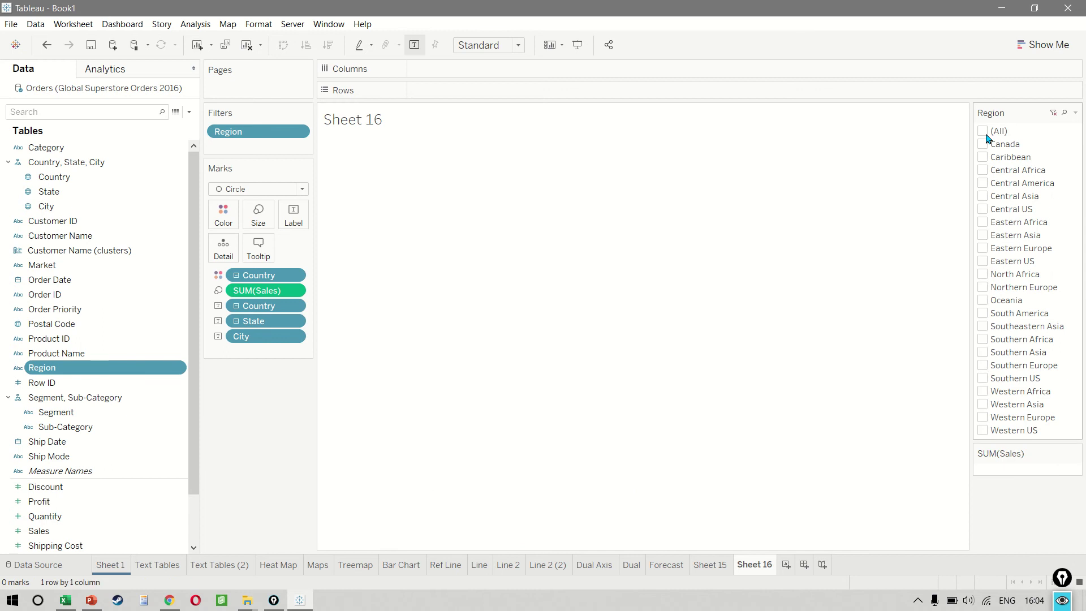
Try the Region filter on Canada, Caribbean, Central Africa and Central America one at a time, deselecting each again
{"action": "left_click", "coordinate": [987, 147]}
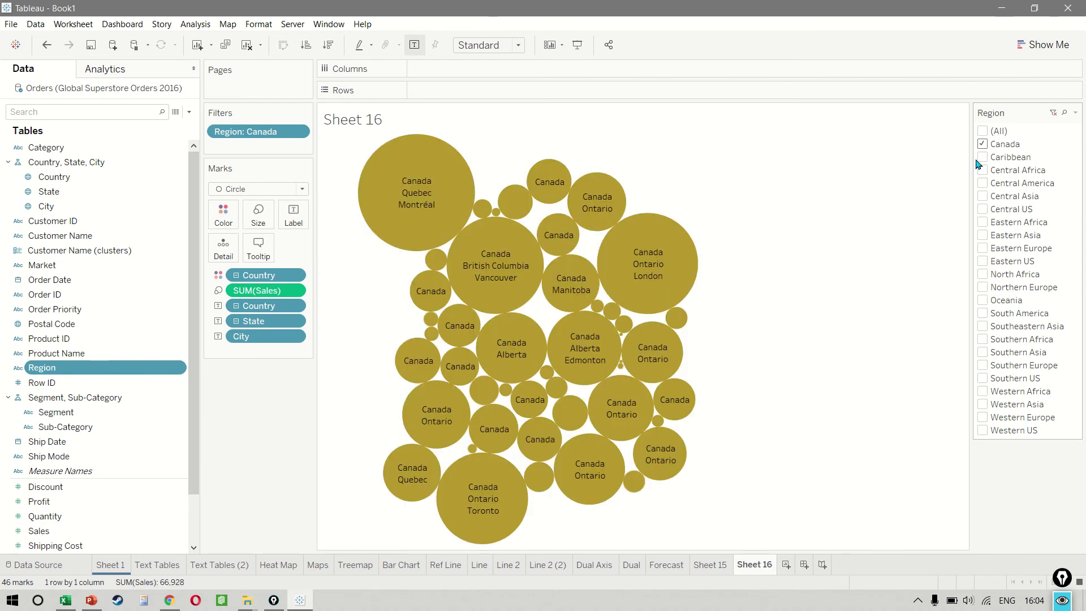
{"action": "left_click", "coordinate": [986, 150]}
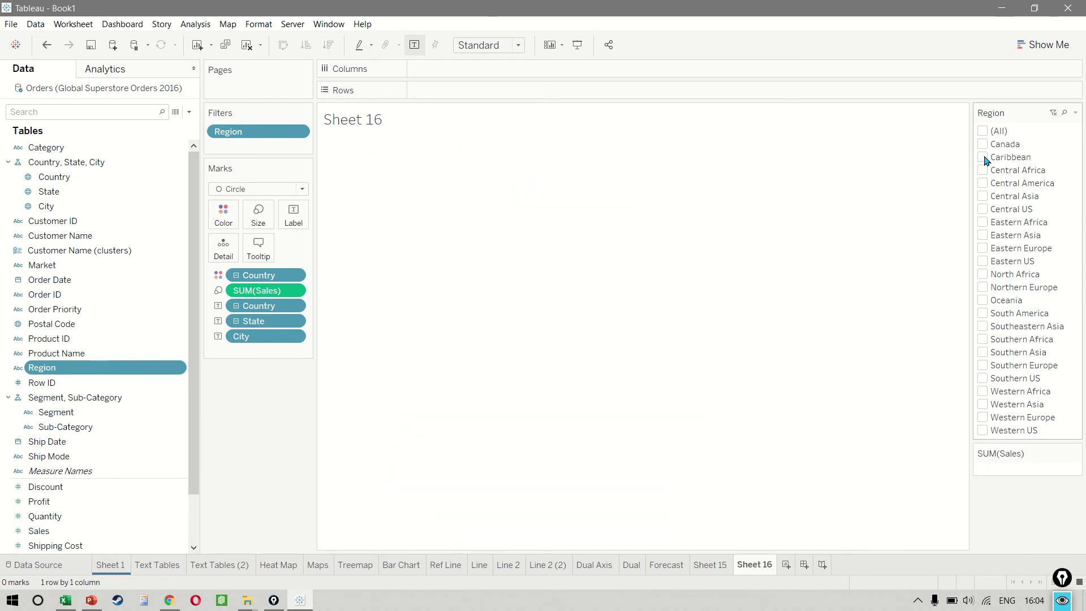
{"action": "left_click", "coordinate": [986, 158]}
{"action": "left_click", "coordinate": [987, 161]}
{"action": "left_click", "coordinate": [985, 171]}
{"action": "left_click", "coordinate": [985, 172]}
{"action": "left_click", "coordinate": [985, 186]}
{"action": "left_click", "coordinate": [985, 186]}
Change the Region filter to a single-value dropdown and filter the bubbles to Central Africa
{"action": "left_click", "coordinate": [1076, 114]}
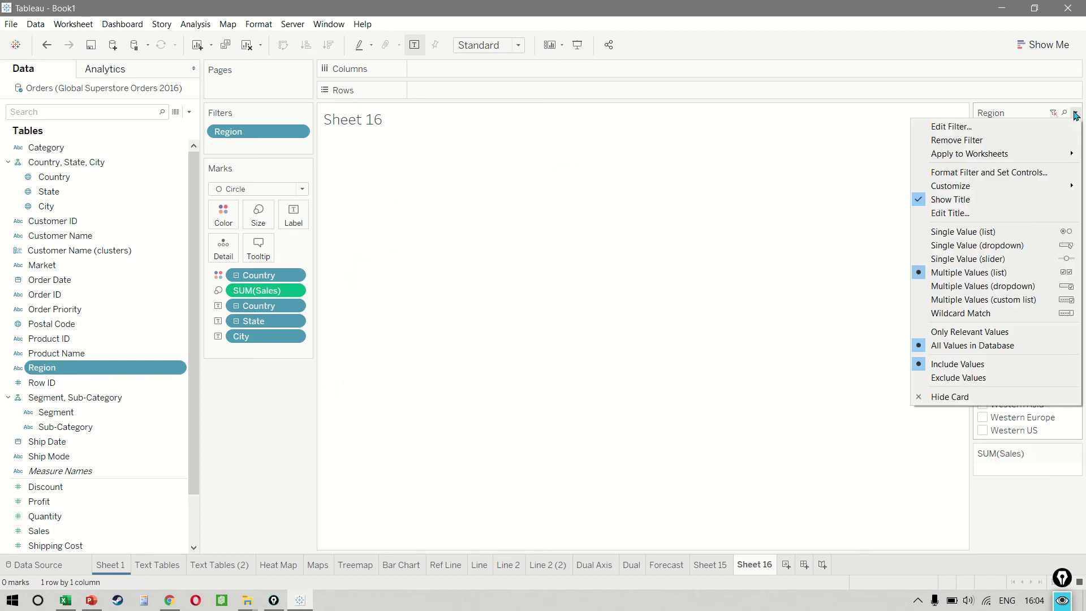
{"action": "left_click", "coordinate": [982, 246]}
{"action": "left_click", "coordinate": [1074, 132]}
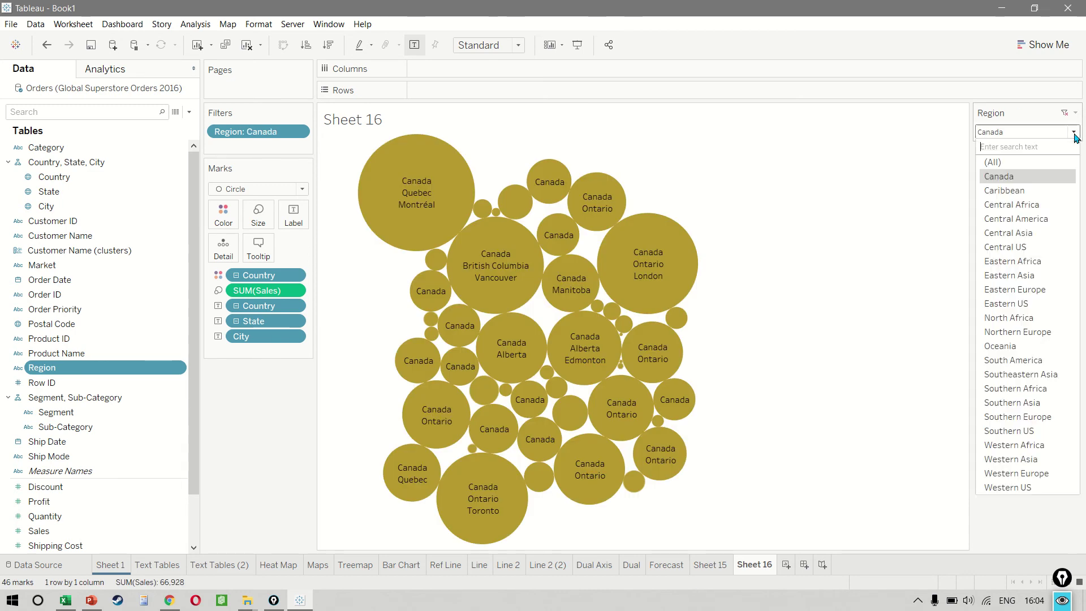
{"action": "left_click", "coordinate": [1041, 204]}
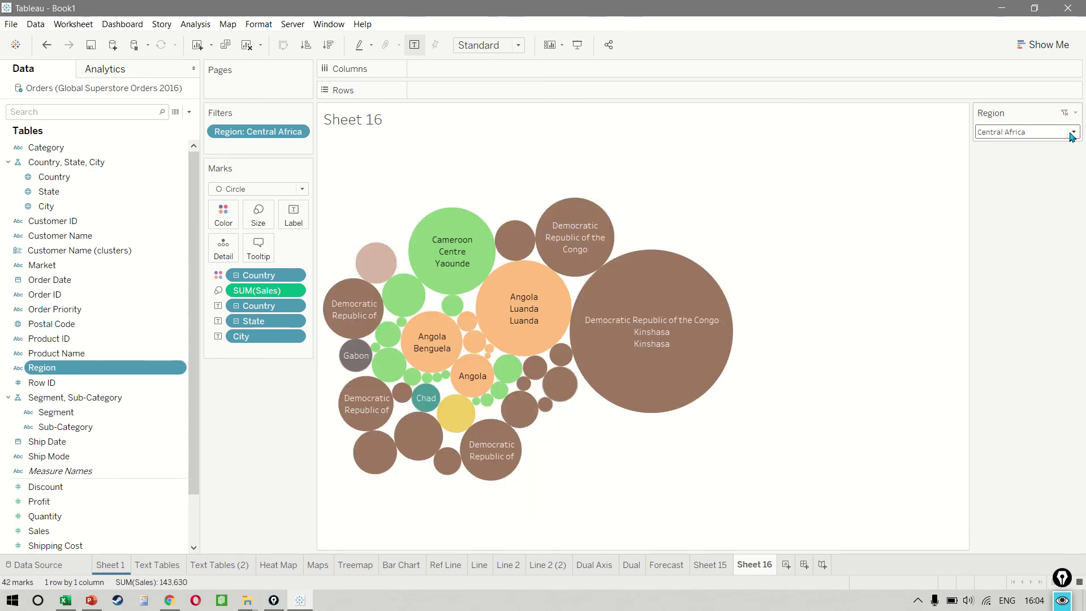
Switch the Region filter to Eastern Asia, Eastern US and finally South America
{"action": "left_click", "coordinate": [1073, 134]}
{"action": "left_click", "coordinate": [1015, 276]}
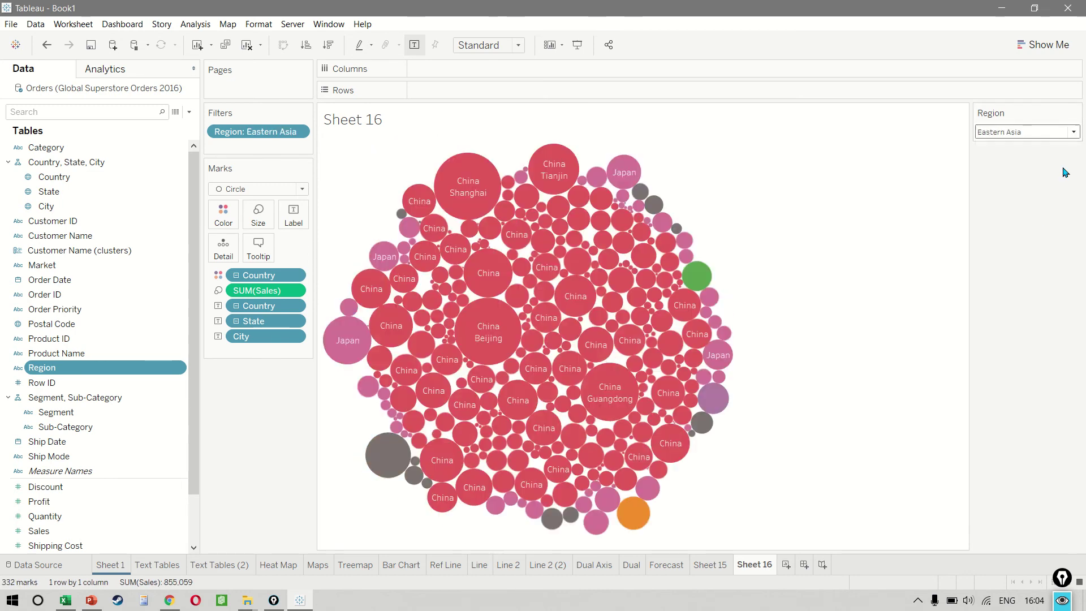
{"action": "left_click", "coordinate": [1075, 134]}
{"action": "left_click", "coordinate": [1006, 312]}
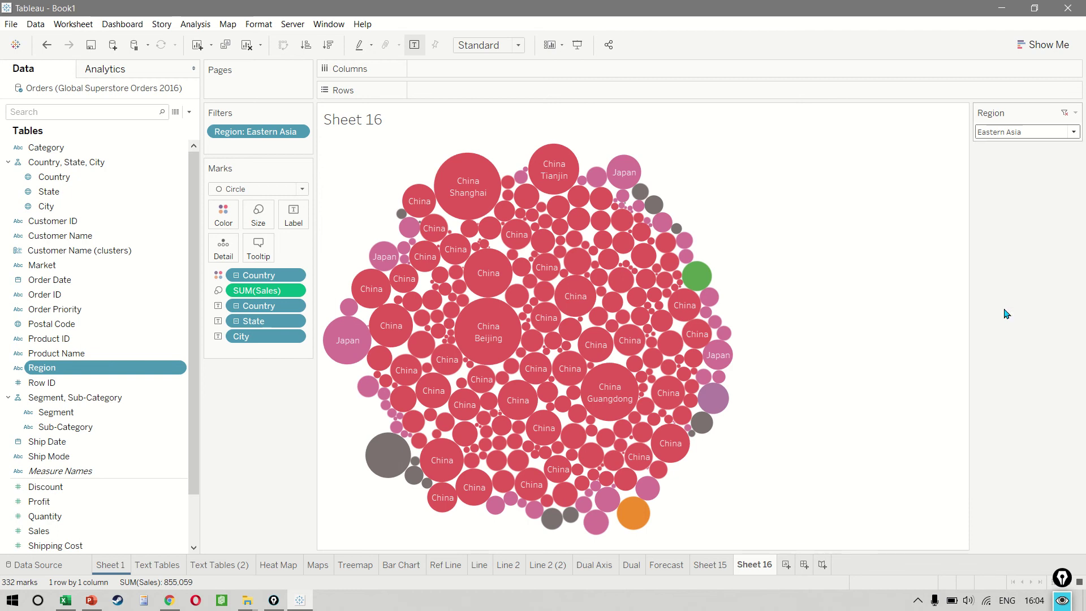
{"action": "left_click", "coordinate": [1074, 133]}
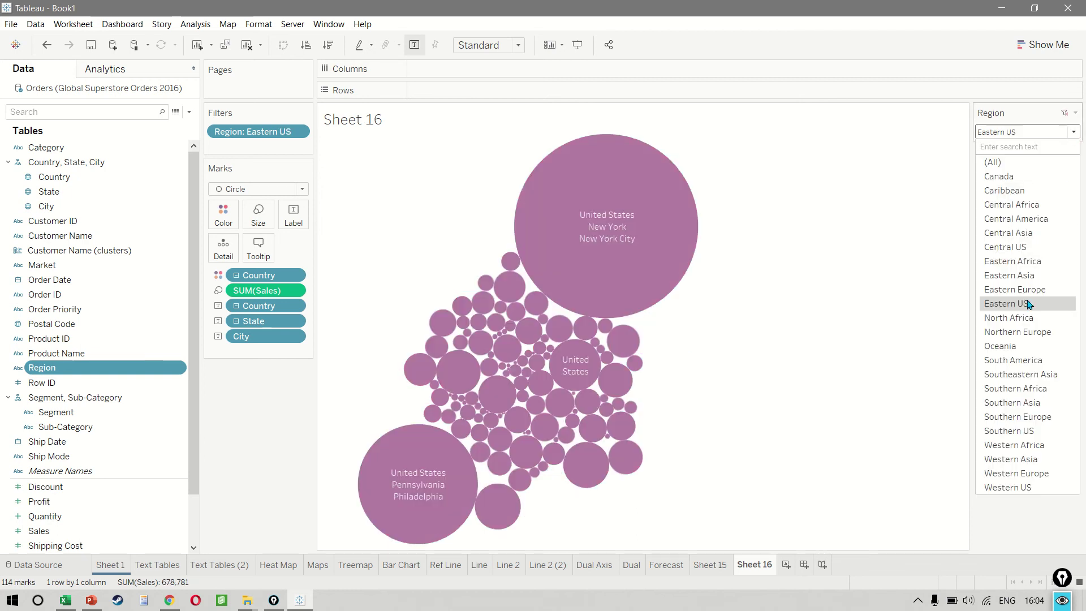
{"action": "left_click", "coordinate": [1004, 361]}
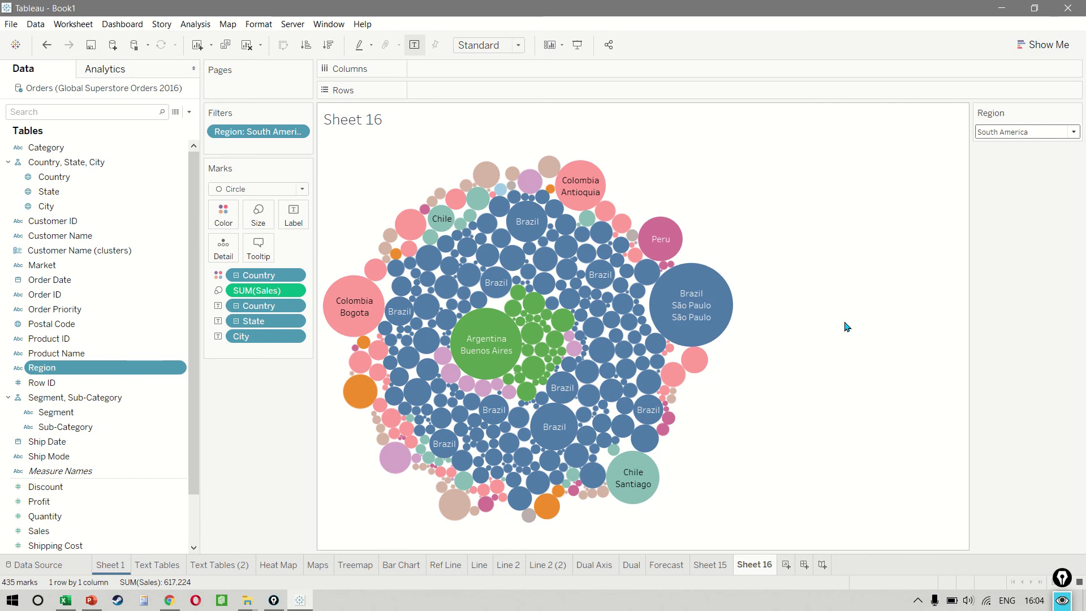
Show a filter for Profit and set its minimum to 0
{"action": "right_click", "coordinate": [68, 506]}
{"action": "left_click", "coordinate": [125, 283]}
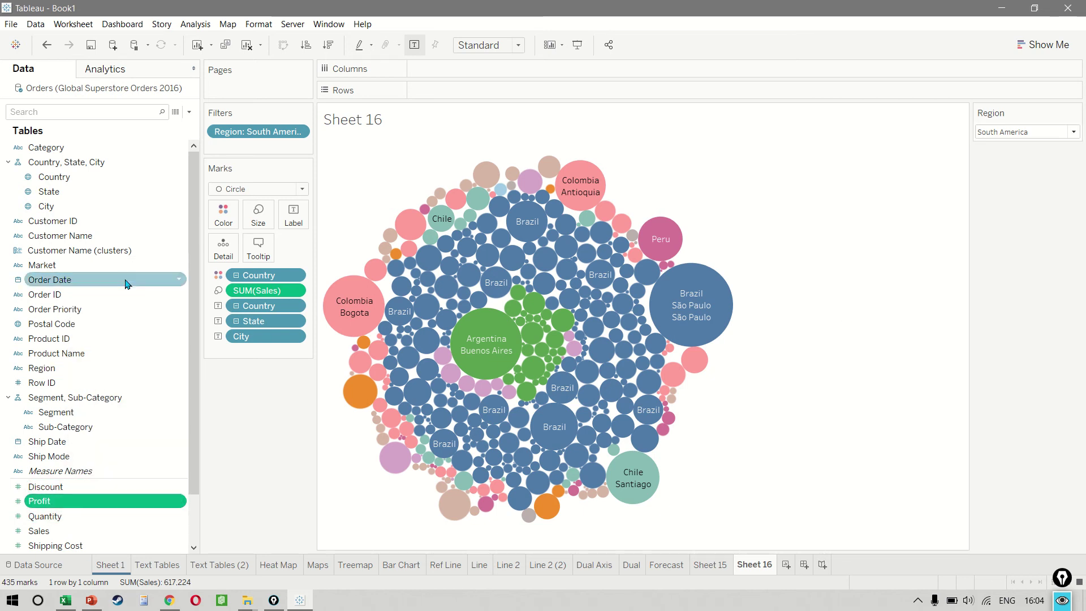
{"action": "left_click", "coordinate": [993, 129]}
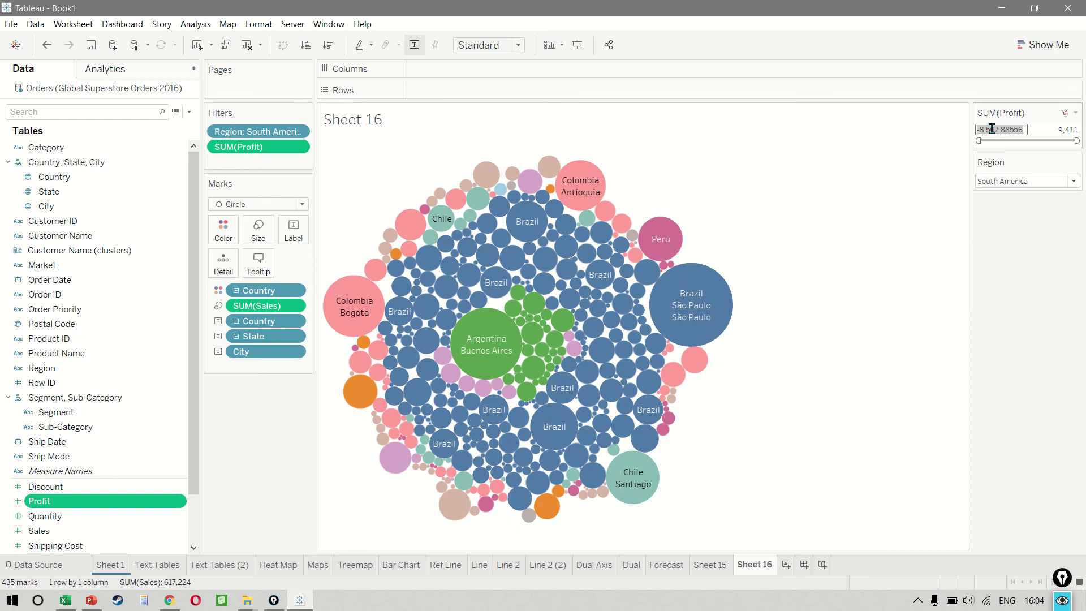
{"action": "type", "text": "0"}
{"action": "key", "text": "Return"}
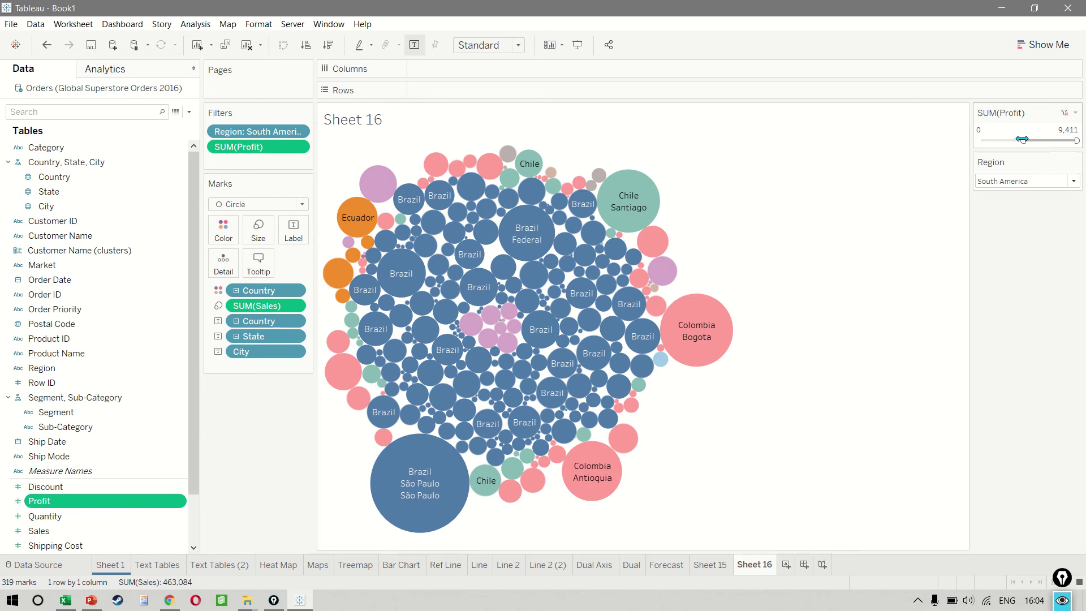
Raise the Profit filter's minimum to about 2,588, and finally set it to 3,000
{"action": "mouse_move", "coordinate": [1022, 139]}
{"action": "left_mouse_down"}
{"action": "mouse_move", "coordinate": [1056, 142]}
{"action": "mouse_move", "coordinate": [1036, 142]}
{"action": "left_mouse_up"}
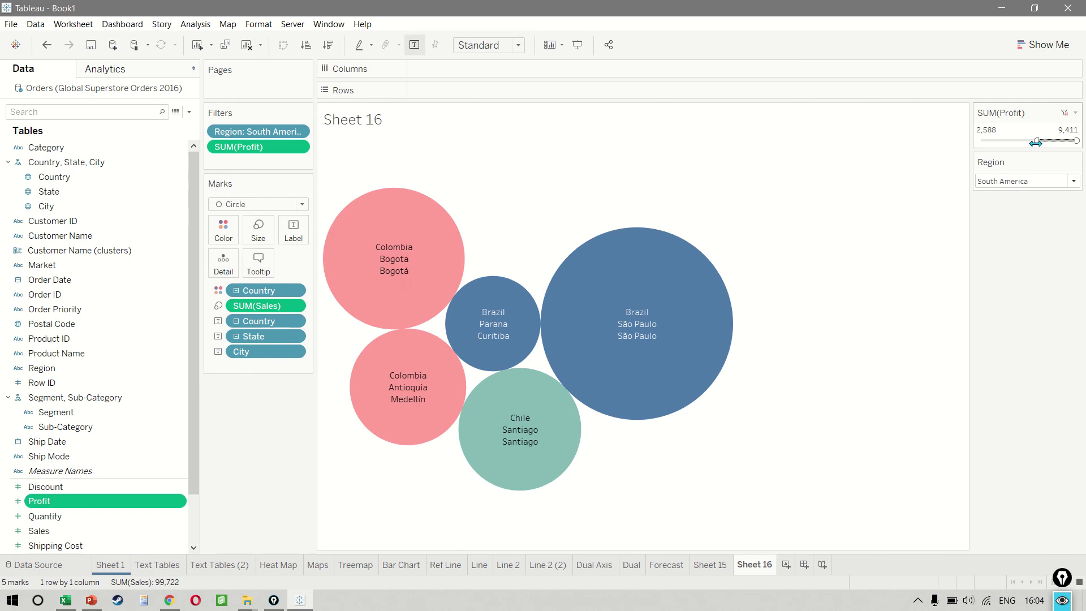
{"action": "left_click", "coordinate": [1023, 131]}
{"action": "type", "text": "3,0"}
{"action": "type", "text": "000"}
{"action": "key", "text": "Return"}
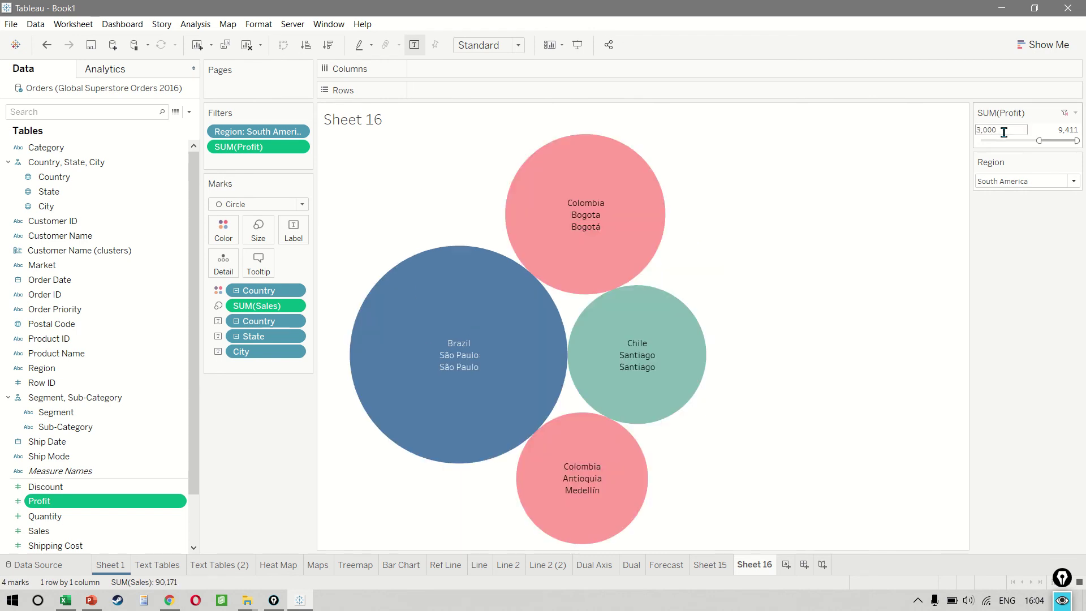
Switch the Region filter to Central US, Eastern Africa and finally North Africa
{"action": "left_click", "coordinate": [1075, 182]}
{"action": "left_click", "coordinate": [1031, 295]}
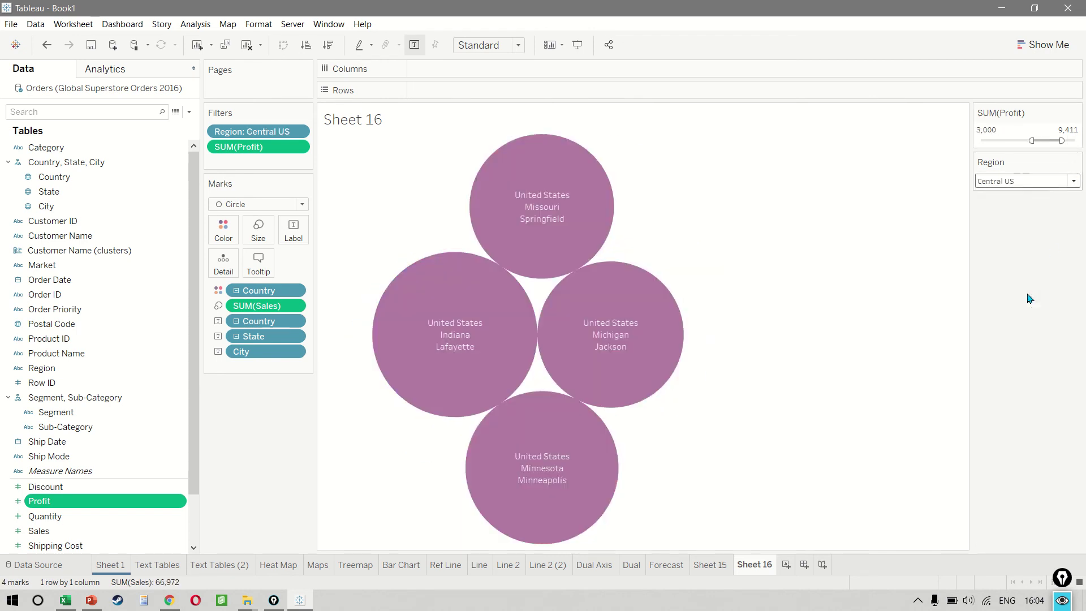
{"action": "left_click", "coordinate": [1074, 182]}
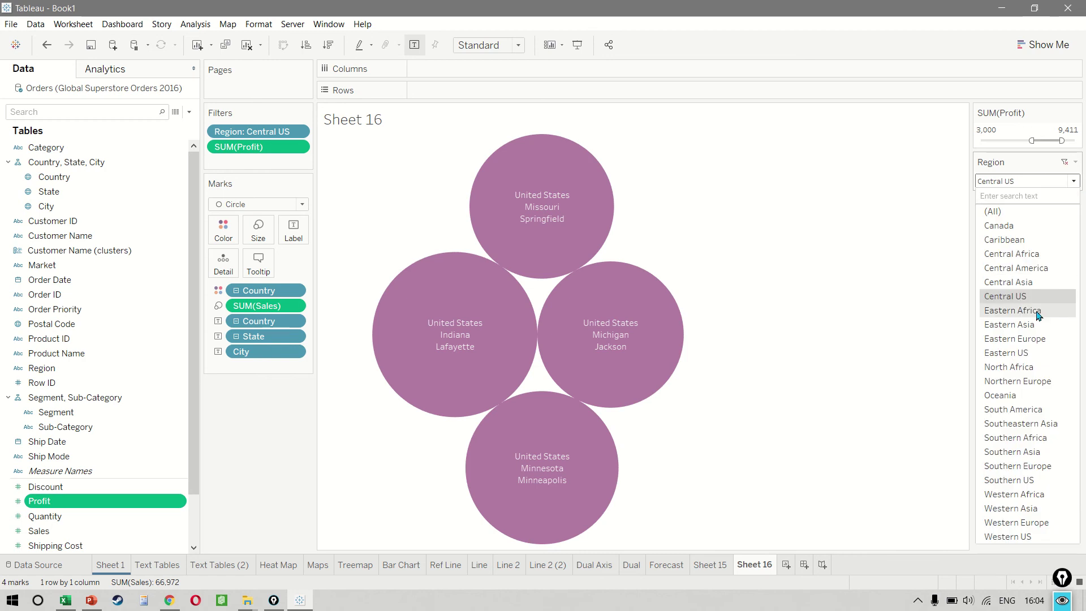
{"action": "left_click", "coordinate": [1036, 313]}
{"action": "left_click", "coordinate": [1075, 182]}
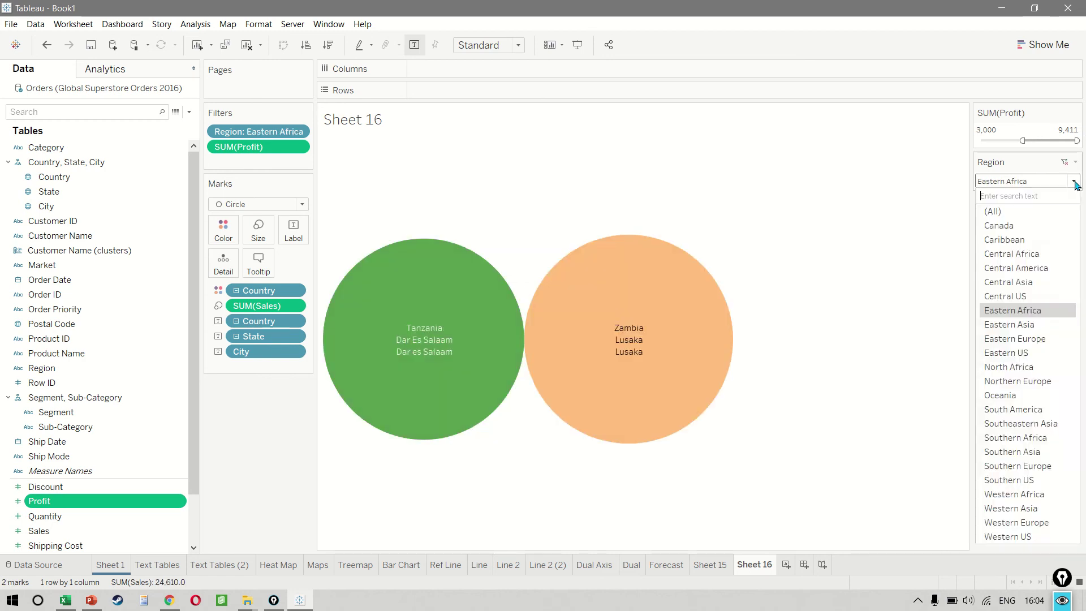
{"action": "left_click", "coordinate": [1043, 376]}
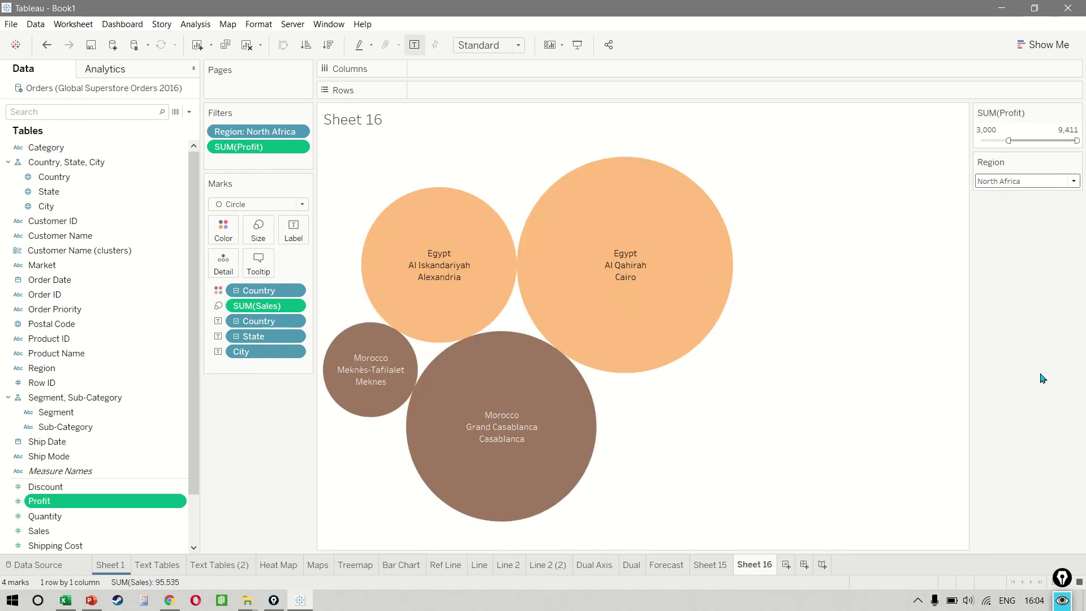
Filter the bubbles to Southeastern Asia and lower the minimum profit to about -502
{"action": "left_click", "coordinate": [1075, 182]}
{"action": "left_click", "coordinate": [1035, 424]}
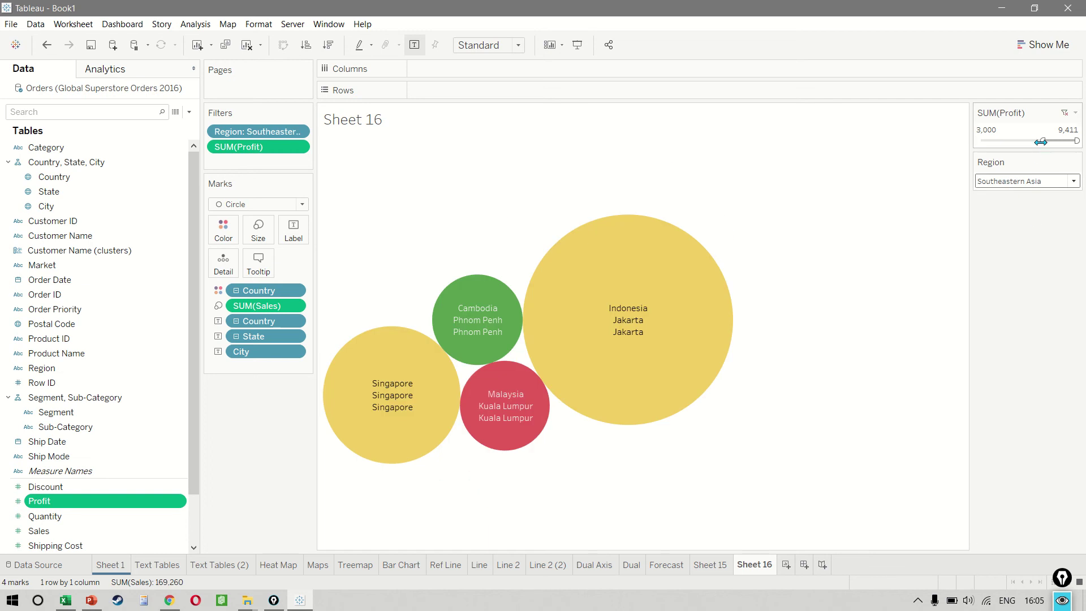
{"action": "left_click_drag", "start_coordinate": [1041, 141], "coordinate": [1025, 142]}
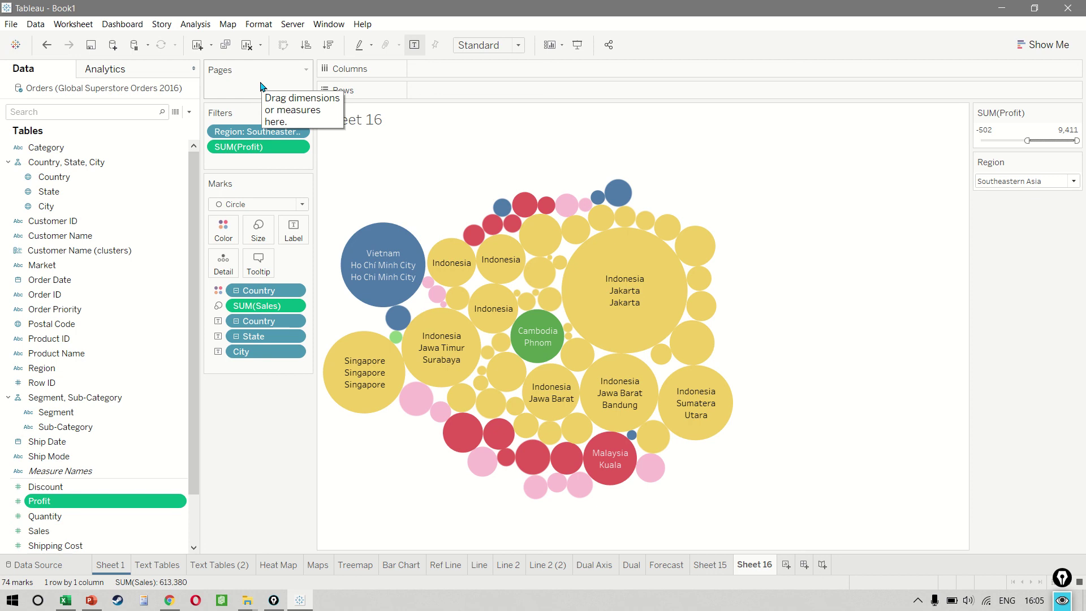
Page the bubbles chart by Order Date, using the quarter with its year as the date level
{"action": "left_click", "coordinate": [134, 279]}
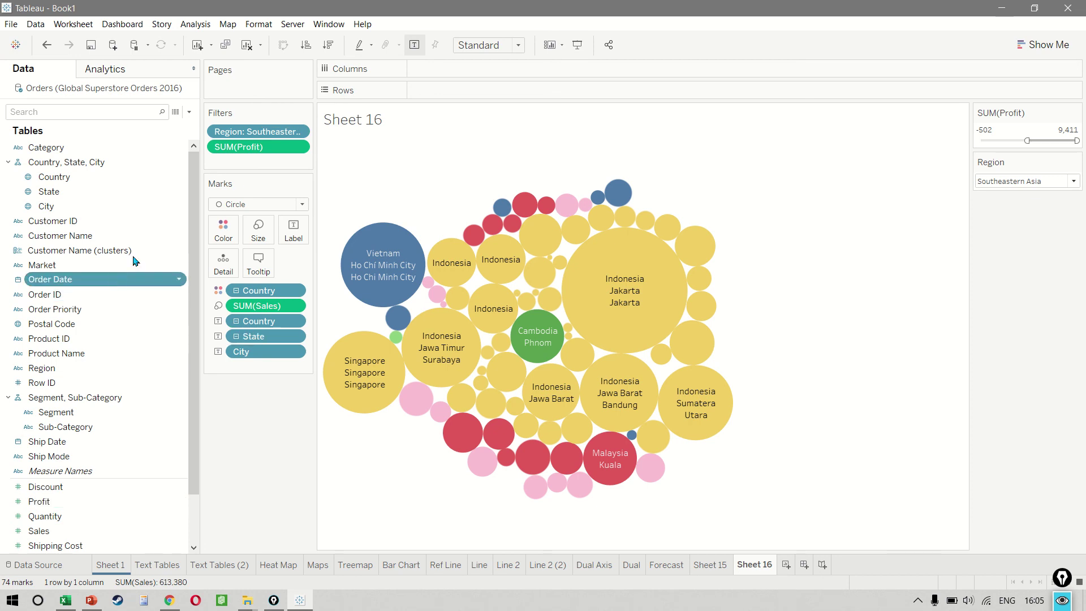
{"action": "left_click_drag", "start_coordinate": [133, 280], "coordinate": [257, 95]}
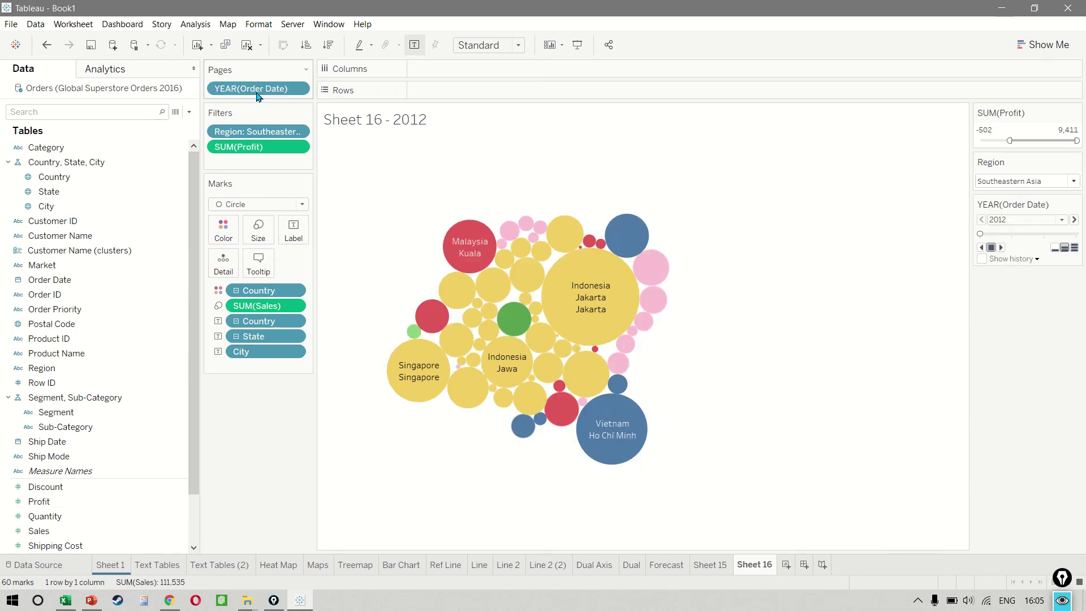
{"action": "right_click", "coordinate": [258, 95]}
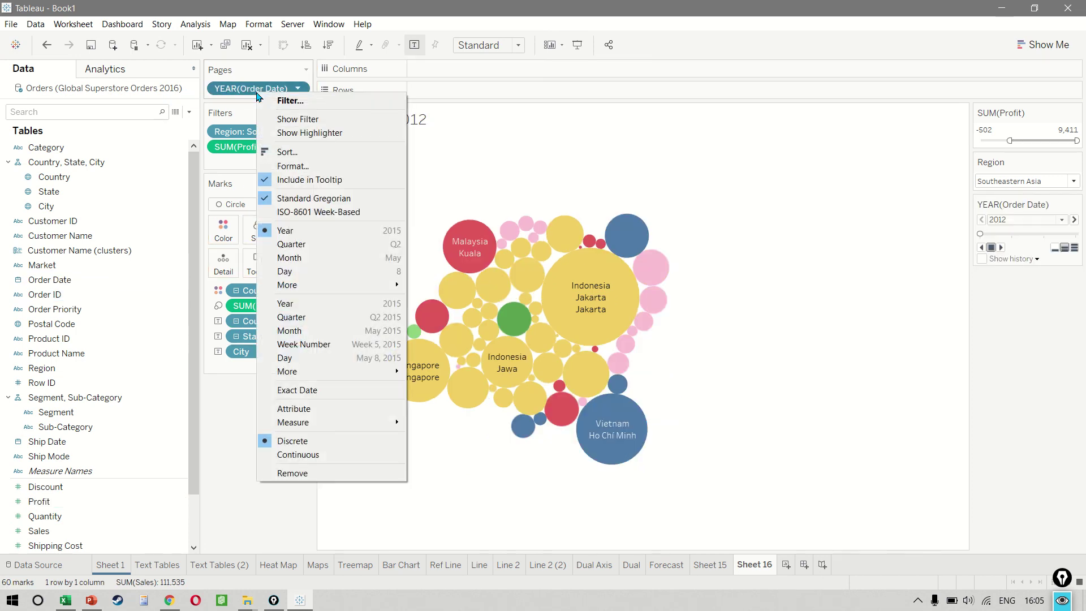
{"action": "left_click", "coordinate": [342, 323]}
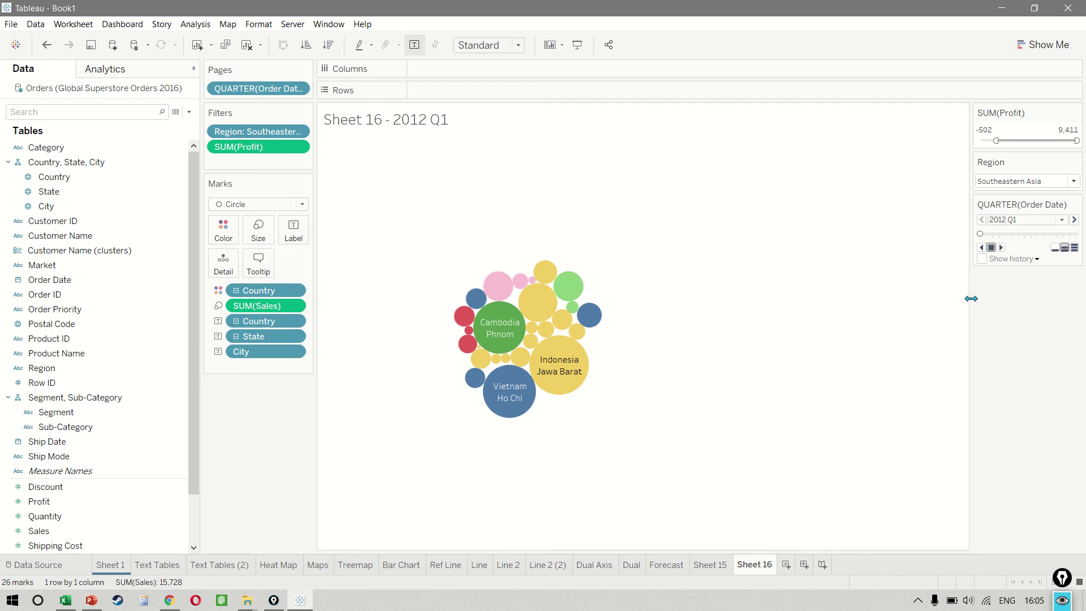
Widen the filter and page control area, and play the quarterly pages forward, stopping at 2014 Q2
{"action": "left_click_drag", "start_coordinate": [972, 296], "coordinate": [894, 297]}
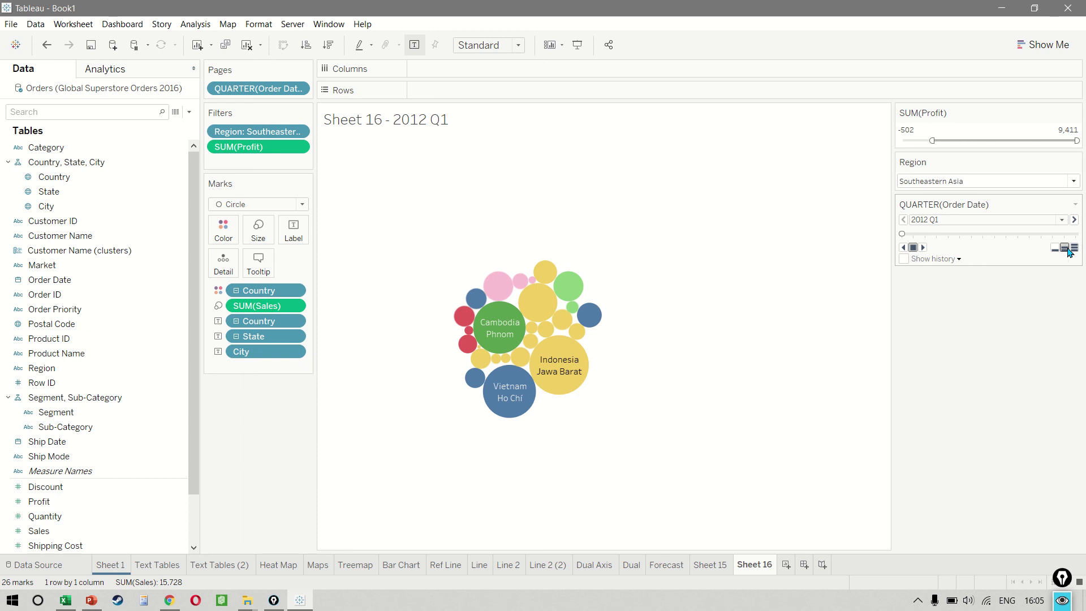
{"action": "left_click", "coordinate": [925, 249]}
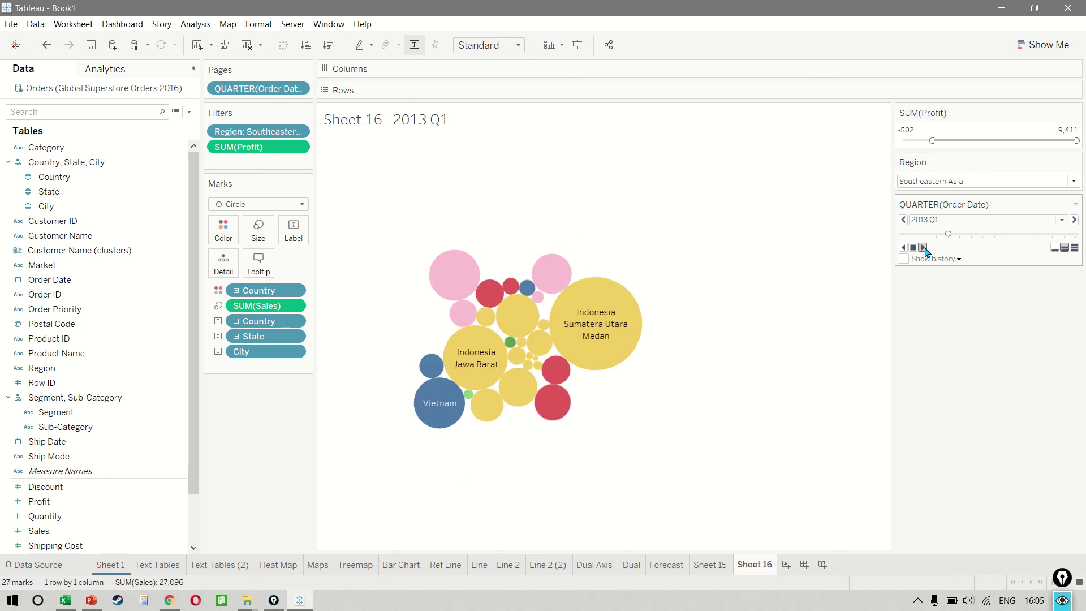
{"action": "left_click", "coordinate": [922, 247]}
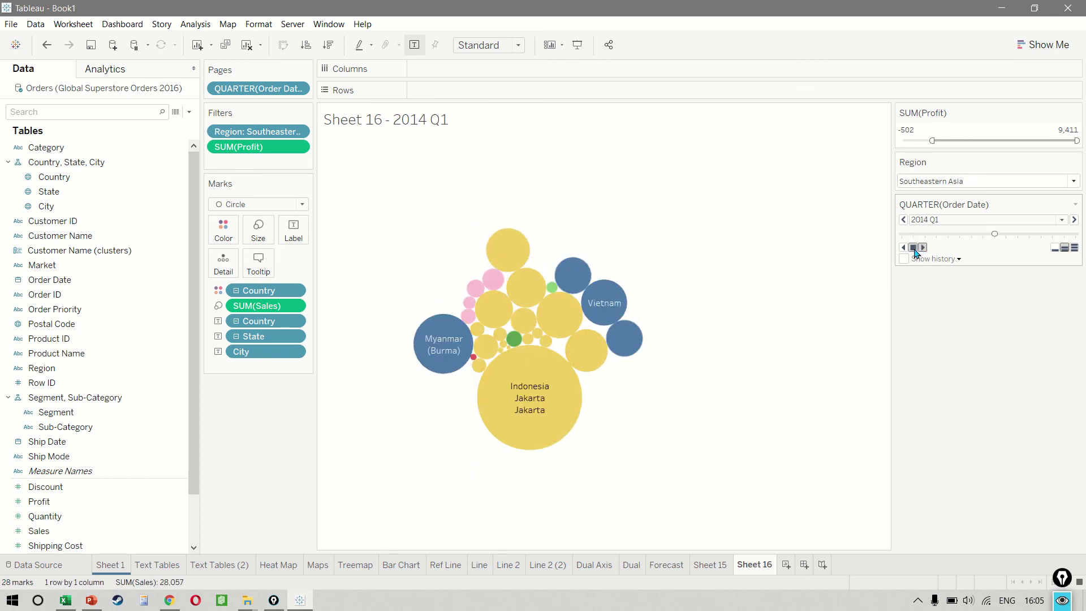
{"action": "left_click", "coordinate": [914, 248]}
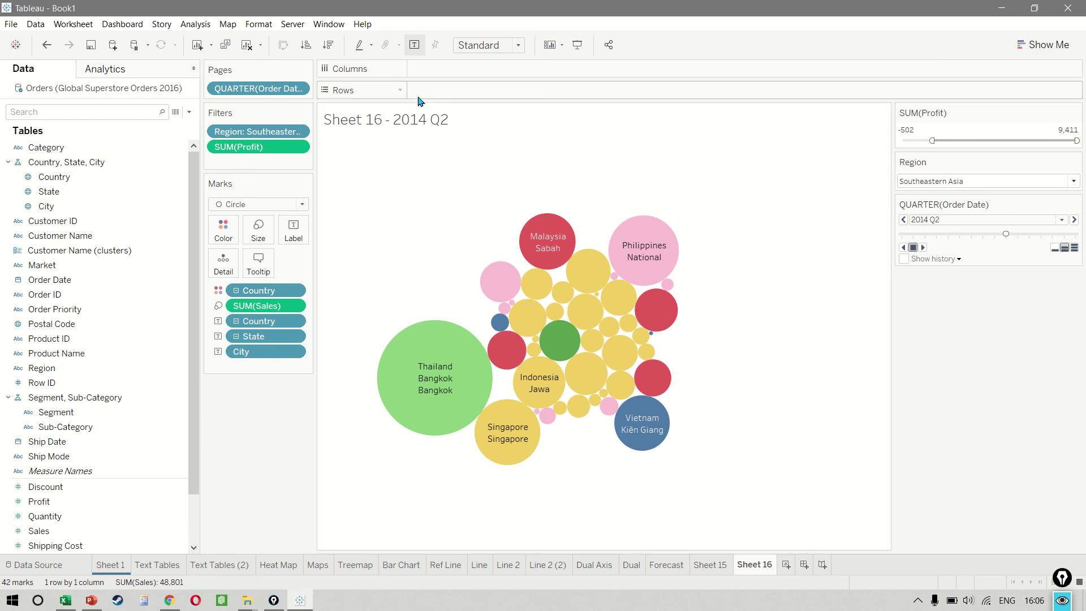
Turn on animations as the workbook default
{"action": "left_click", "coordinate": [335, 26]}
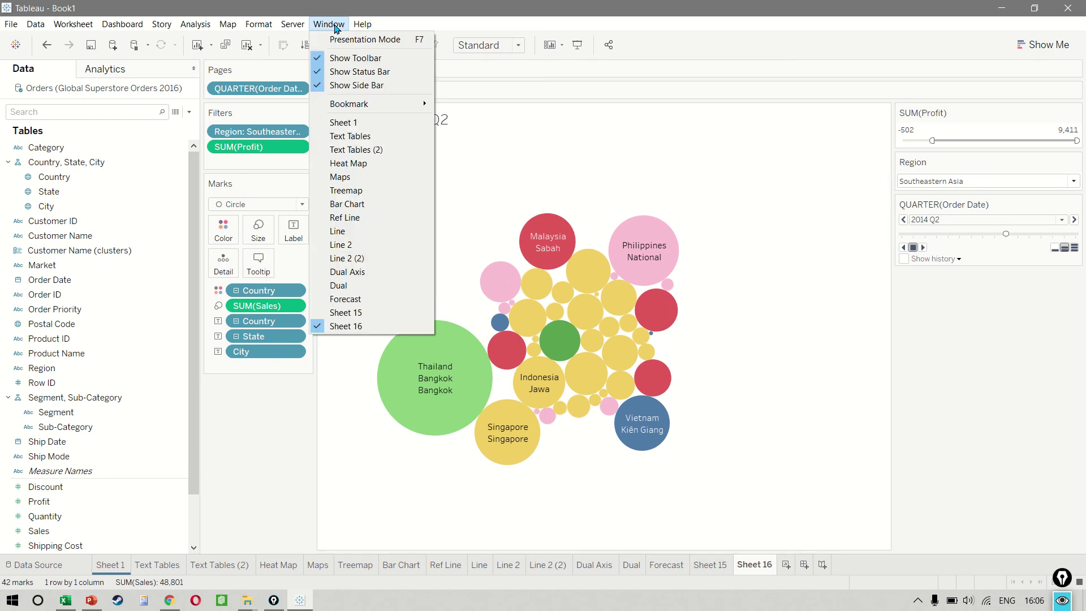
{"action": "mouse_move", "coordinate": [264, 26]}
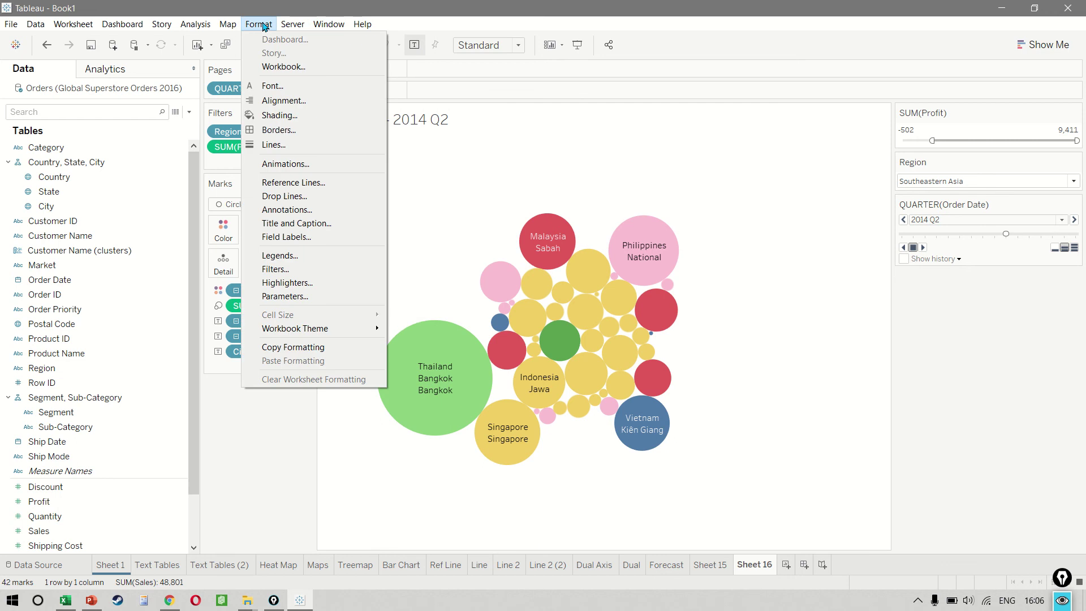
{"action": "left_click", "coordinate": [284, 164]}
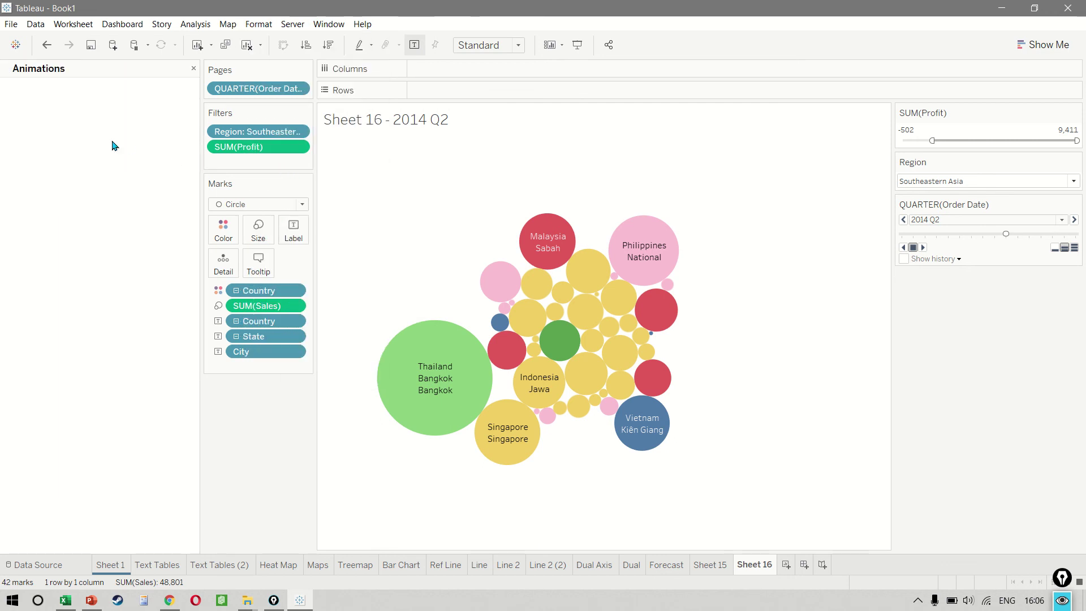
{"action": "left_click", "coordinate": [59, 129]}
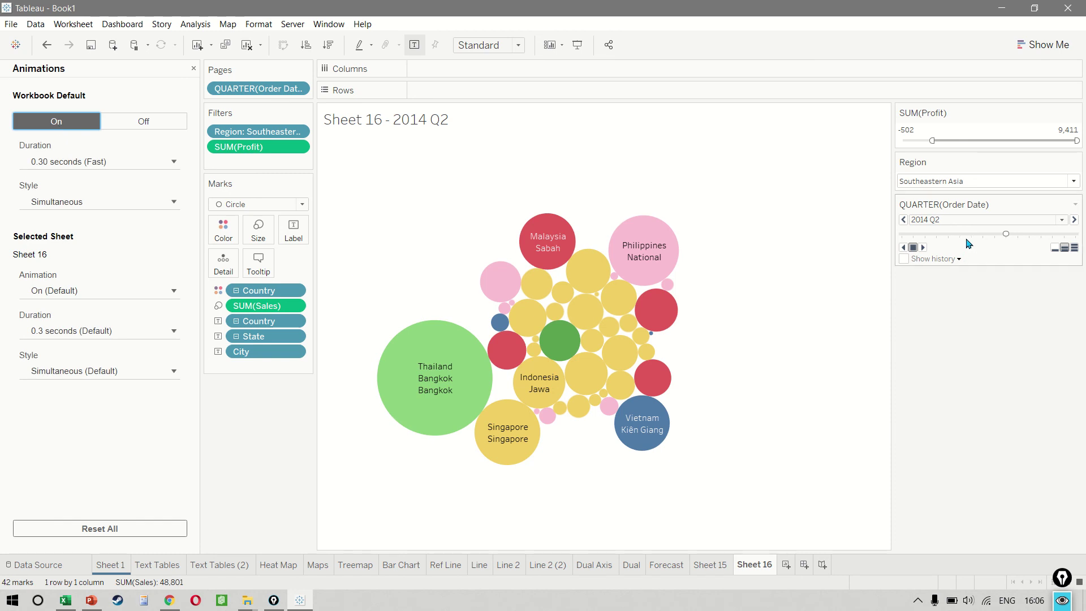
Return to the 2012 Q1 page and play the animated quarters forward, closing the animation settings and stopping at 2015 Q3
{"action": "left_click_drag", "start_coordinate": [1005, 234], "coordinate": [878, 240]}
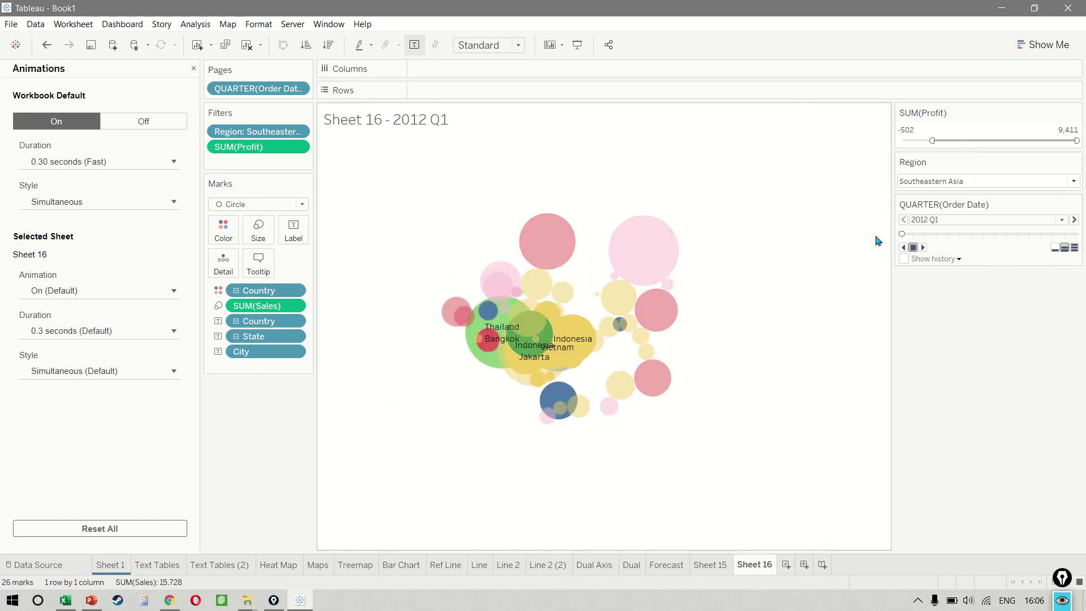
{"action": "left_click", "coordinate": [925, 249]}
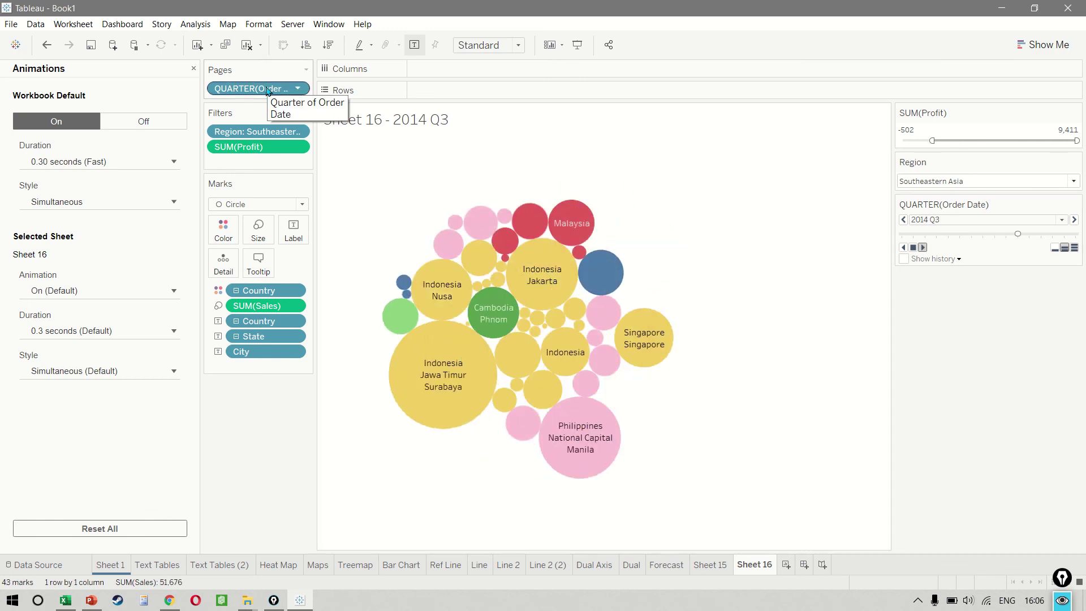
{"action": "left_click", "coordinate": [193, 68]}
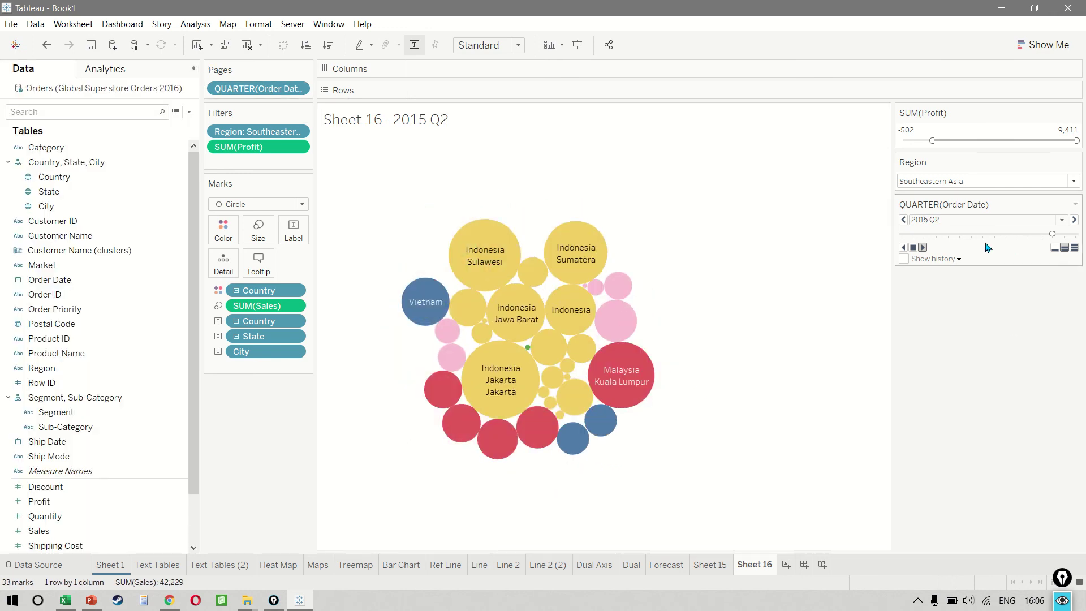
{"action": "left_click", "coordinate": [913, 247]}
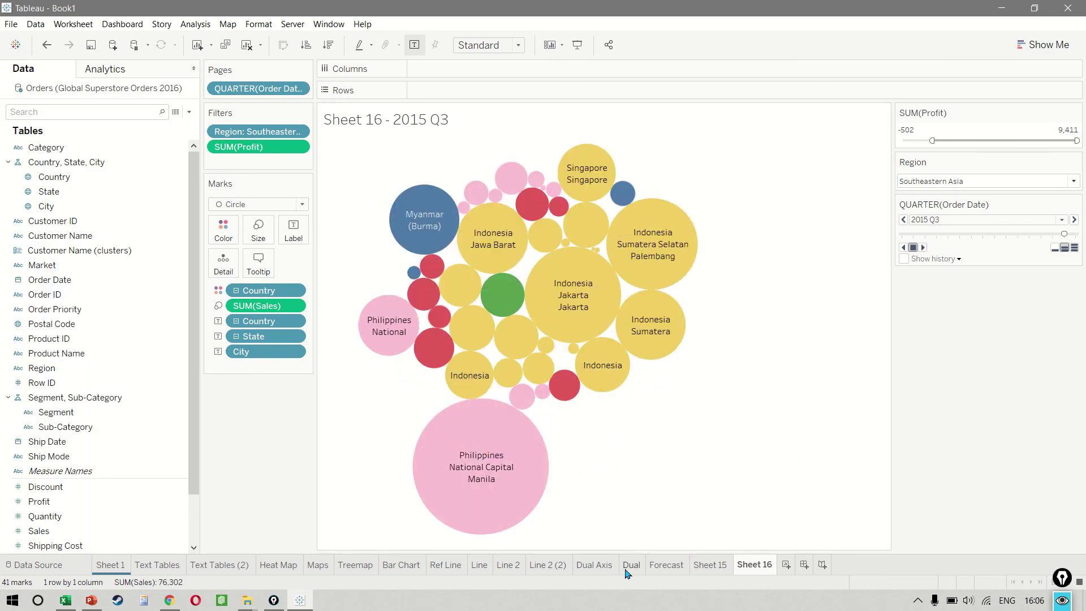
On the Treemap sheet, page the chart by Order Date at the quarter-with-year level and start playing the pages
{"action": "left_click", "coordinate": [626, 568]}
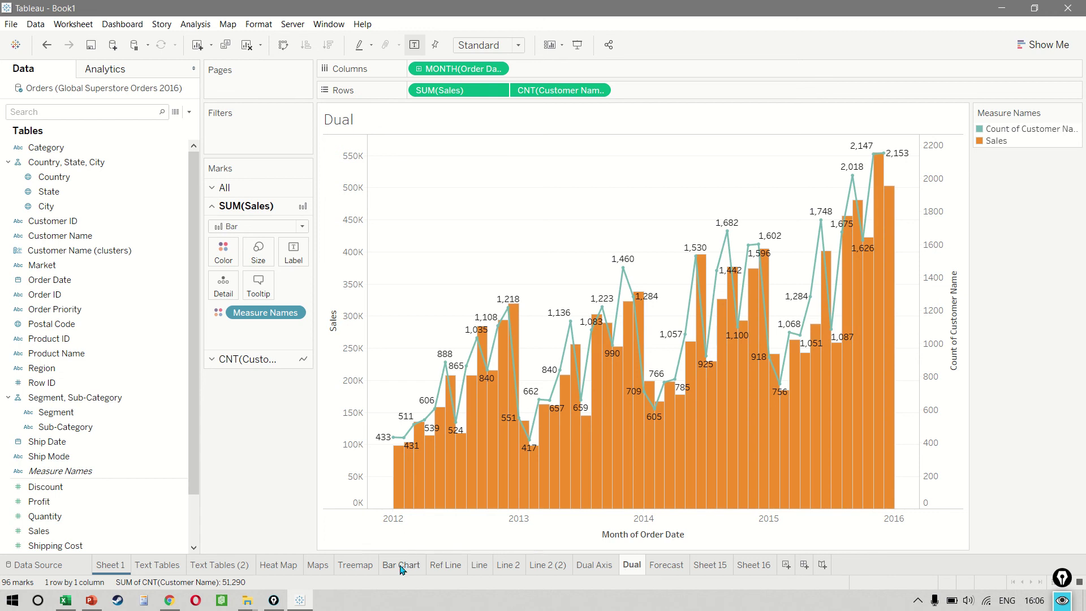
{"action": "left_click", "coordinate": [401, 566]}
{"action": "left_click", "coordinate": [354, 567]}
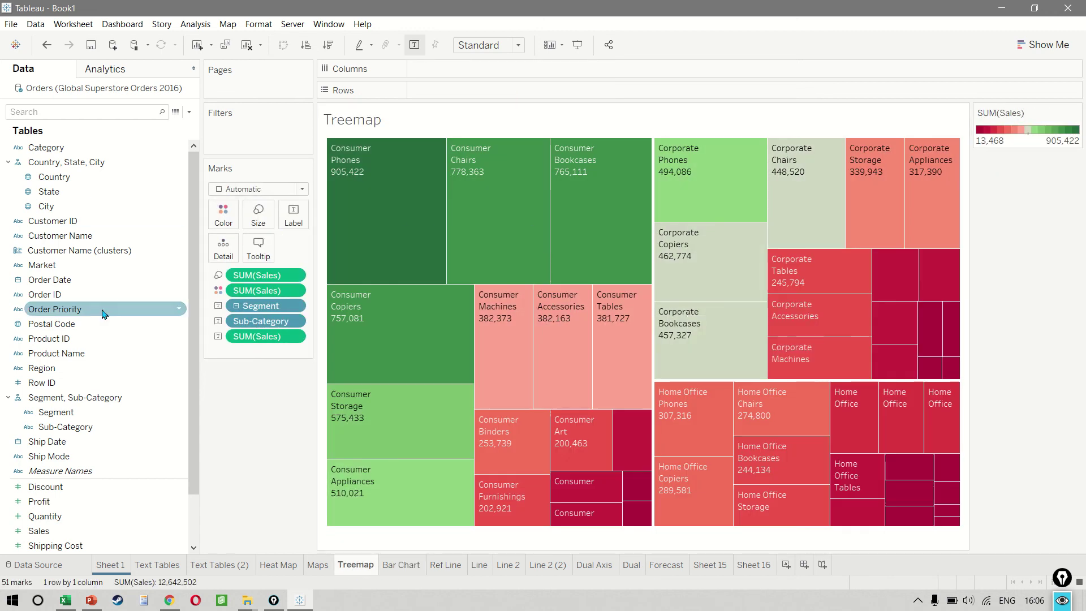
{"action": "left_click_drag", "start_coordinate": [93, 280], "coordinate": [263, 92]}
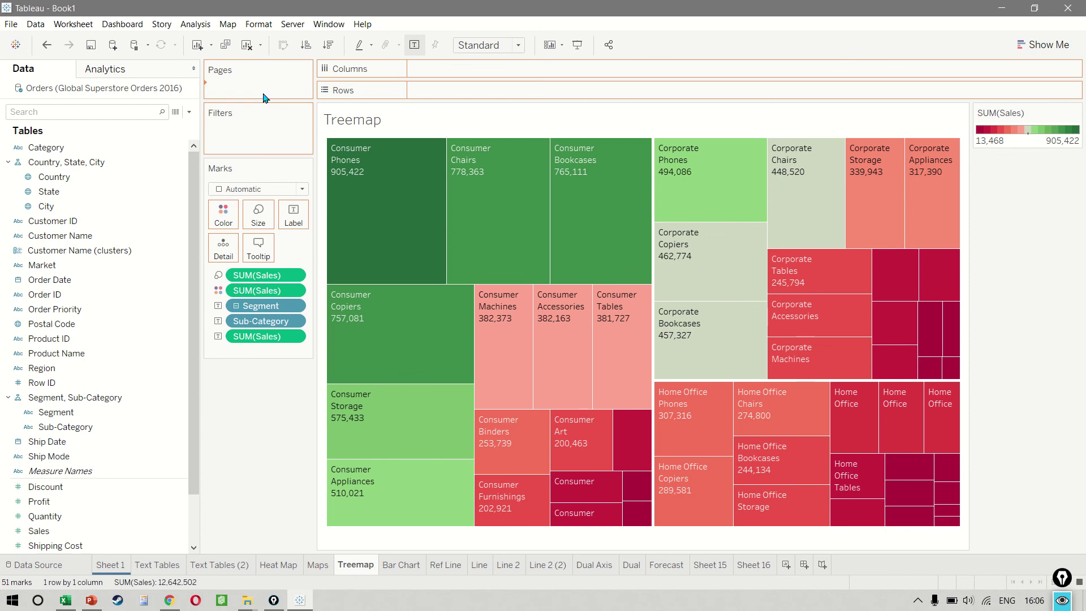
{"action": "right_click", "coordinate": [263, 92]}
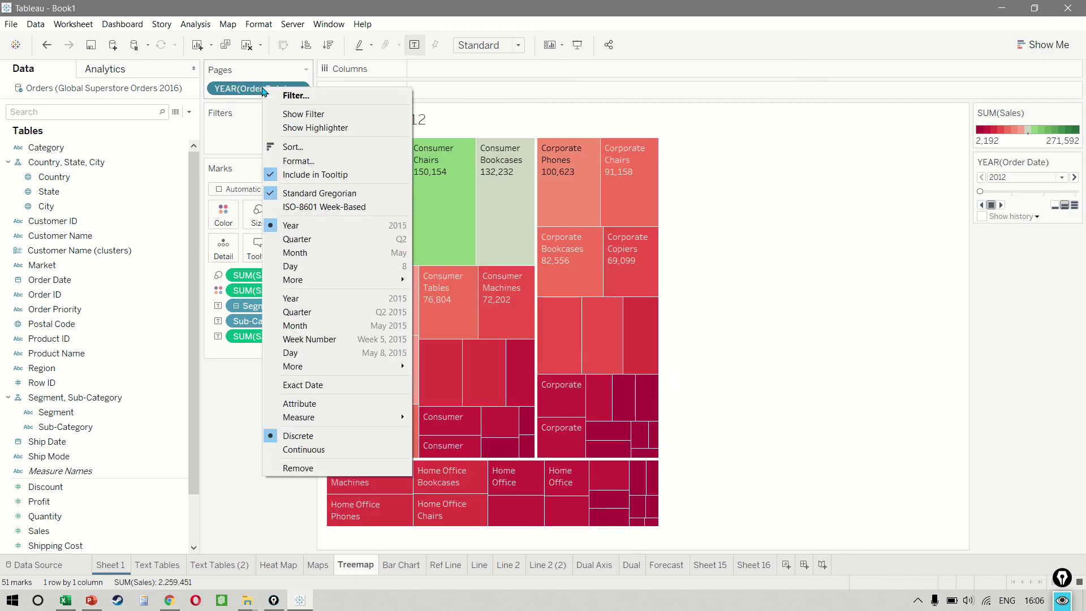
{"action": "left_click", "coordinate": [388, 312]}
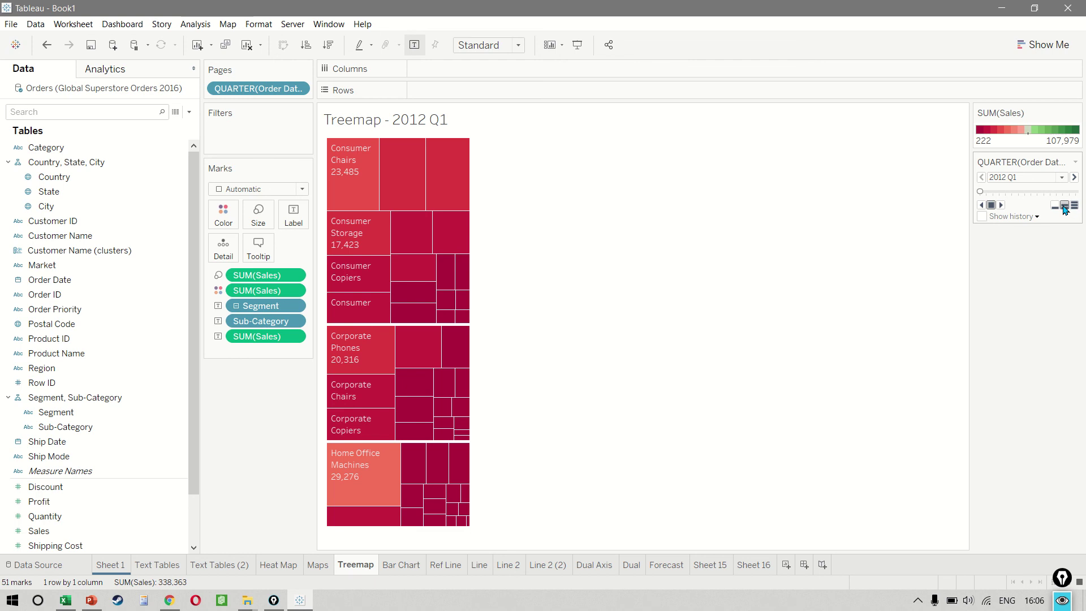
{"action": "left_click", "coordinate": [1001, 205]}
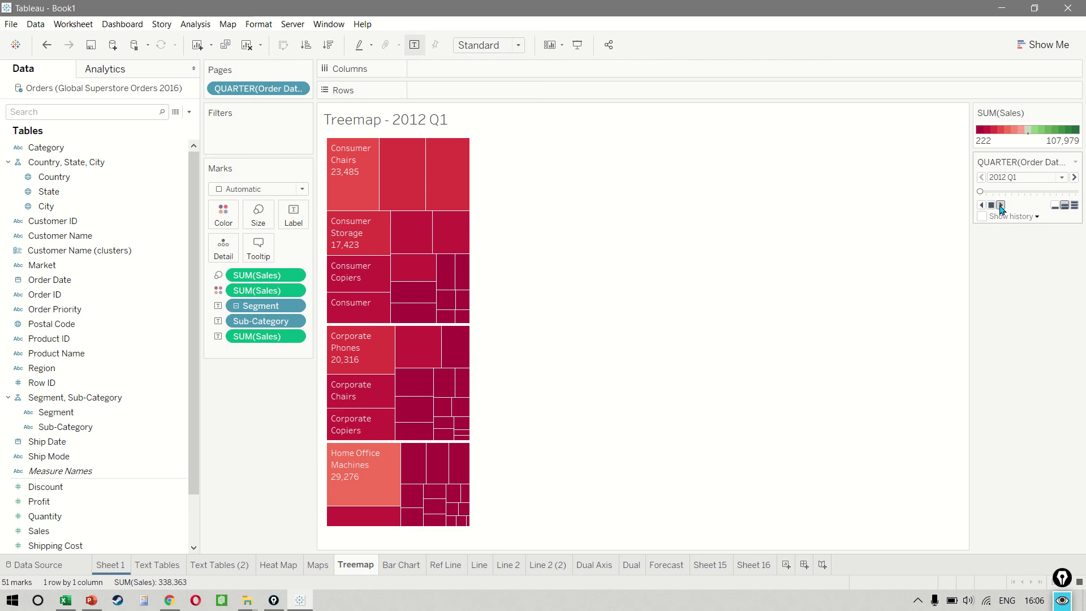